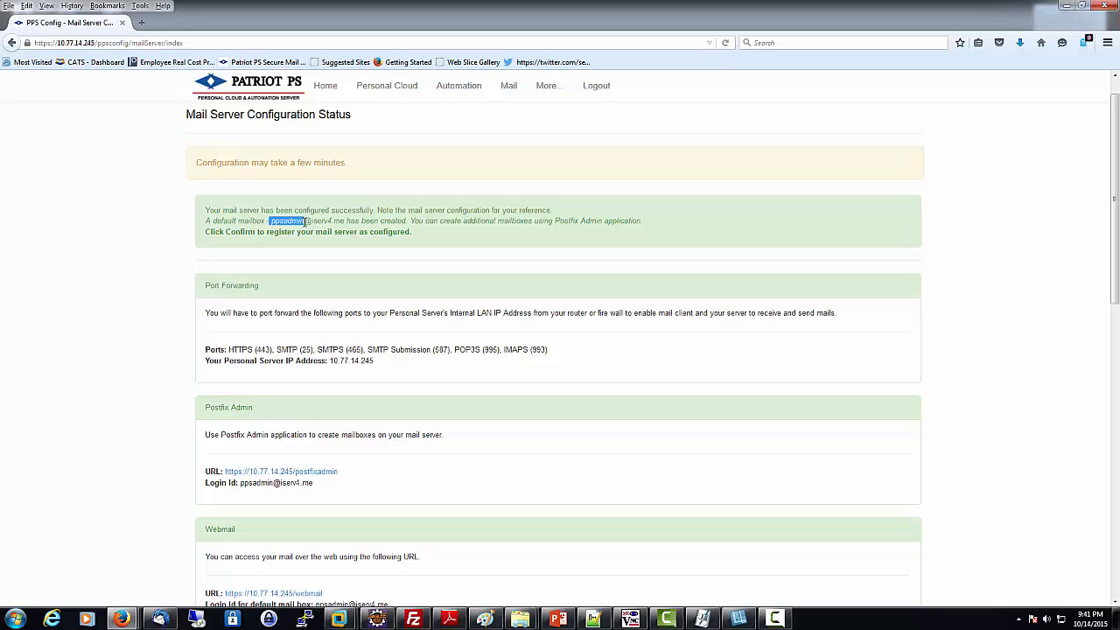
Step: Select the default mailbox's user name and domain in the status page's success message
left_click_drag(306, 222, 301, 221)
left_click_drag(310, 221, 344, 229)
Step: Open Postfix Admin's login, complete the admin login e-mail with the domain, and enter the password
left_click(406, 269)
left_click(328, 474)
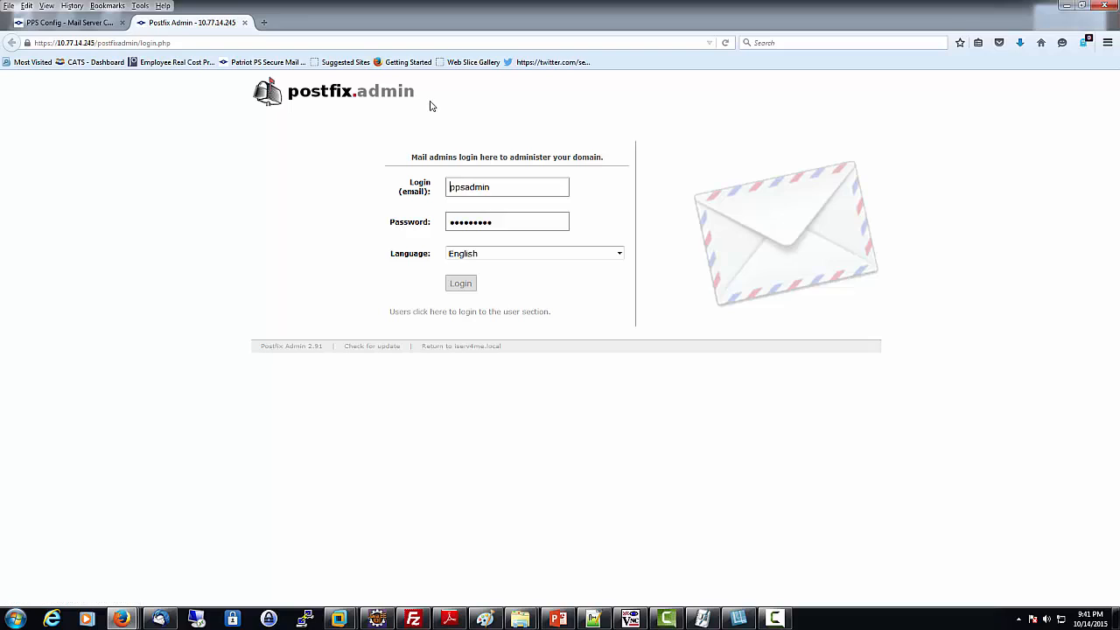
left_click(501, 188)
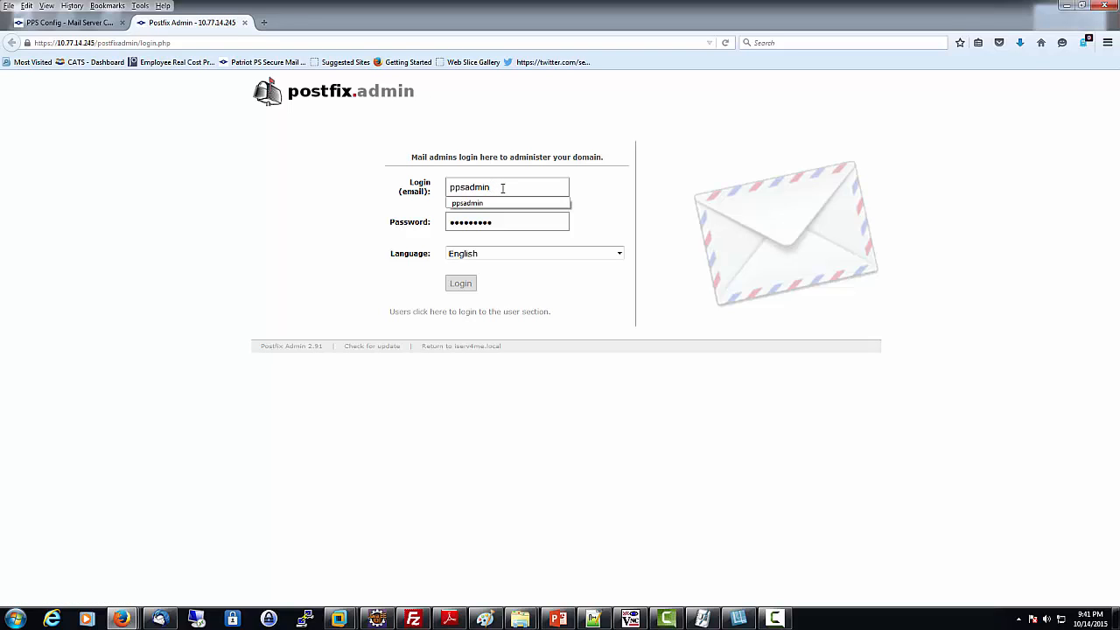
type("@")
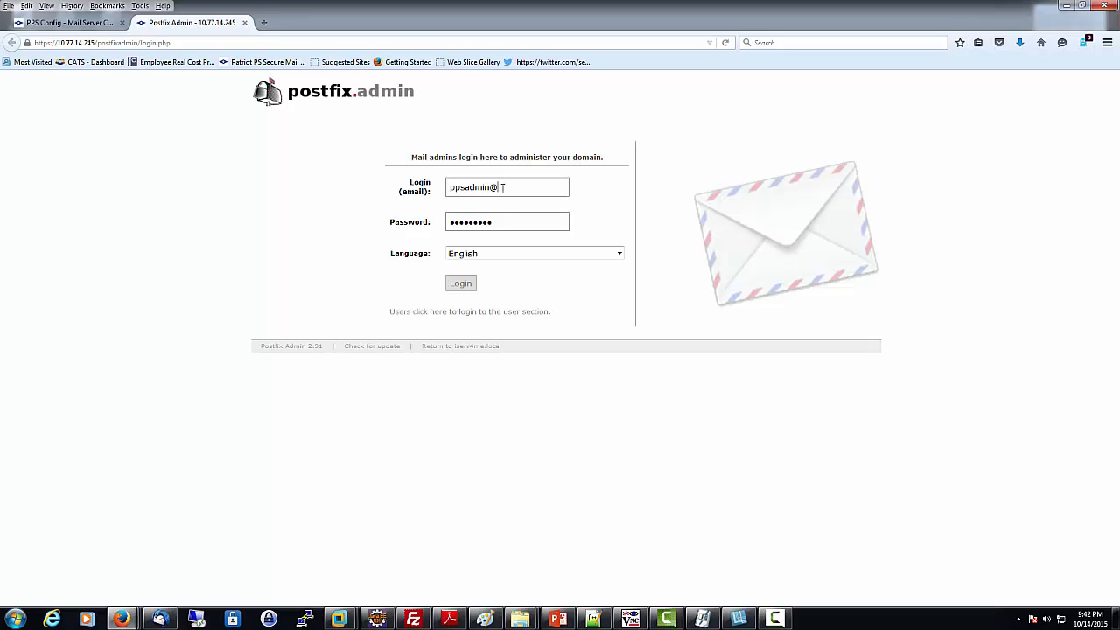
type("iserv4.me")
left_click_drag(507, 220, 331, 234)
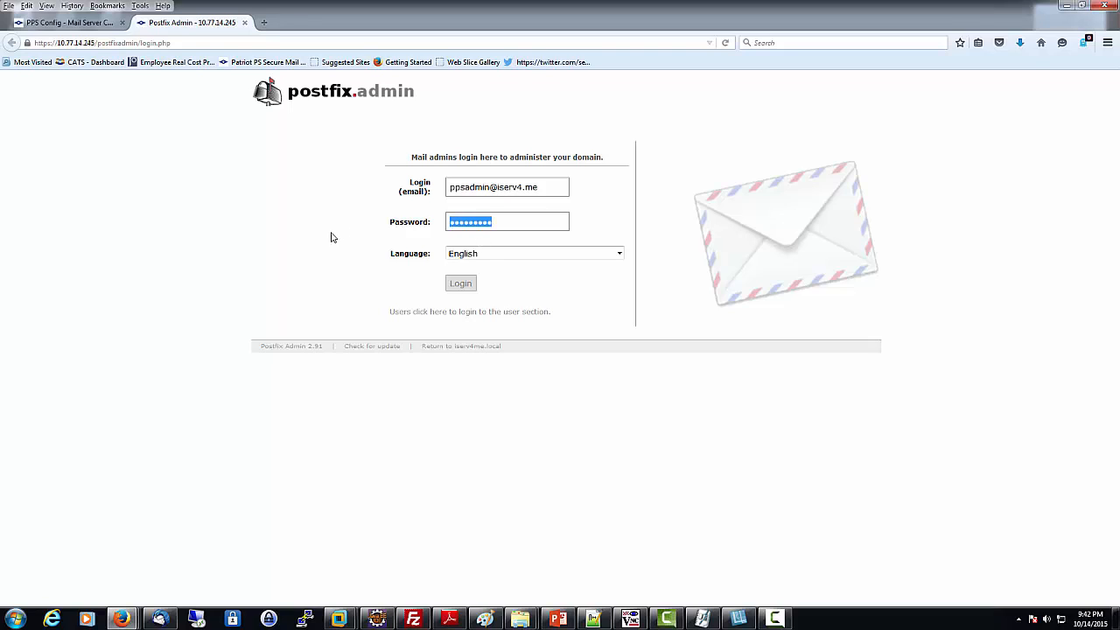
type("p••••••")
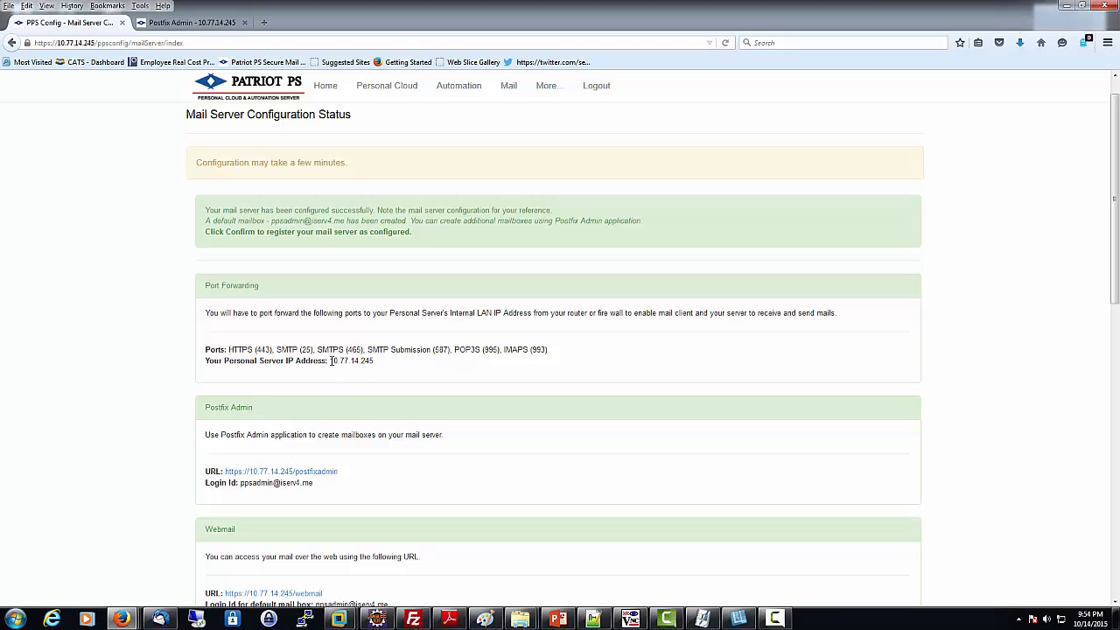
left_click_drag(331, 362, 374, 372)
left_click(378, 367)
left_click_drag(377, 362, 338, 366)
scroll(429, 422, "down", 2)
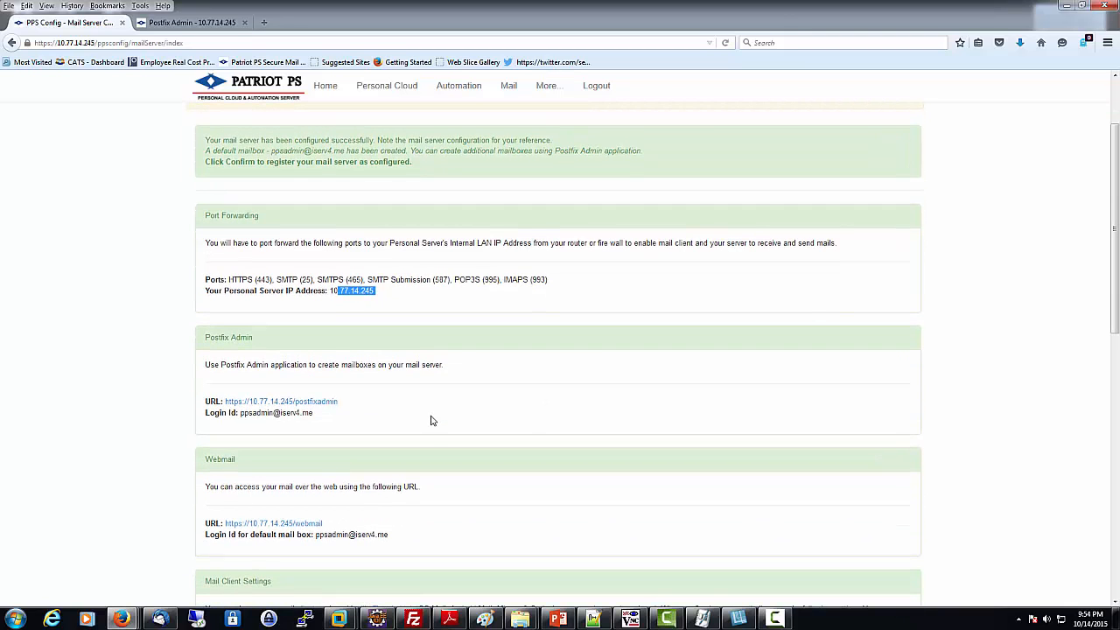
scroll(431, 421, "down", 2)
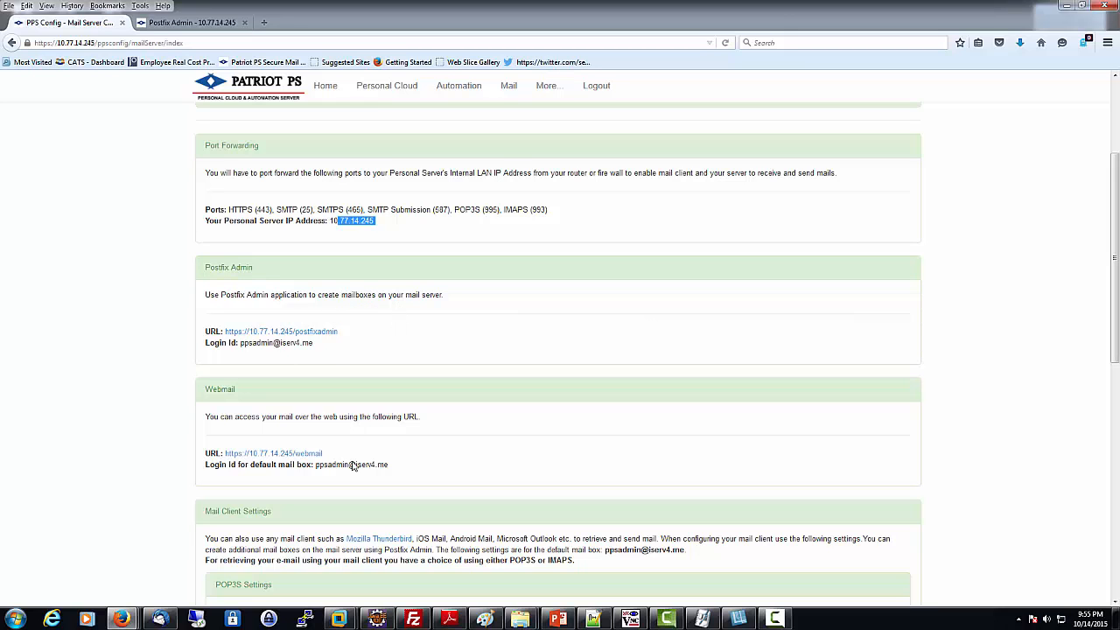
scroll(389, 438, "down", 2)
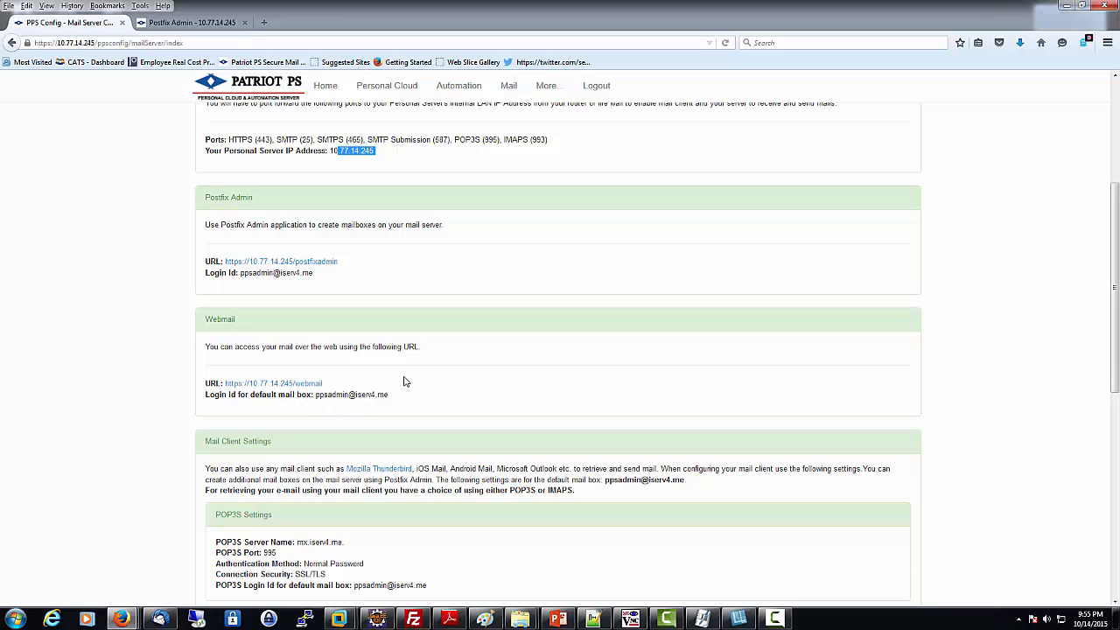
scroll(453, 245, "up", 3)
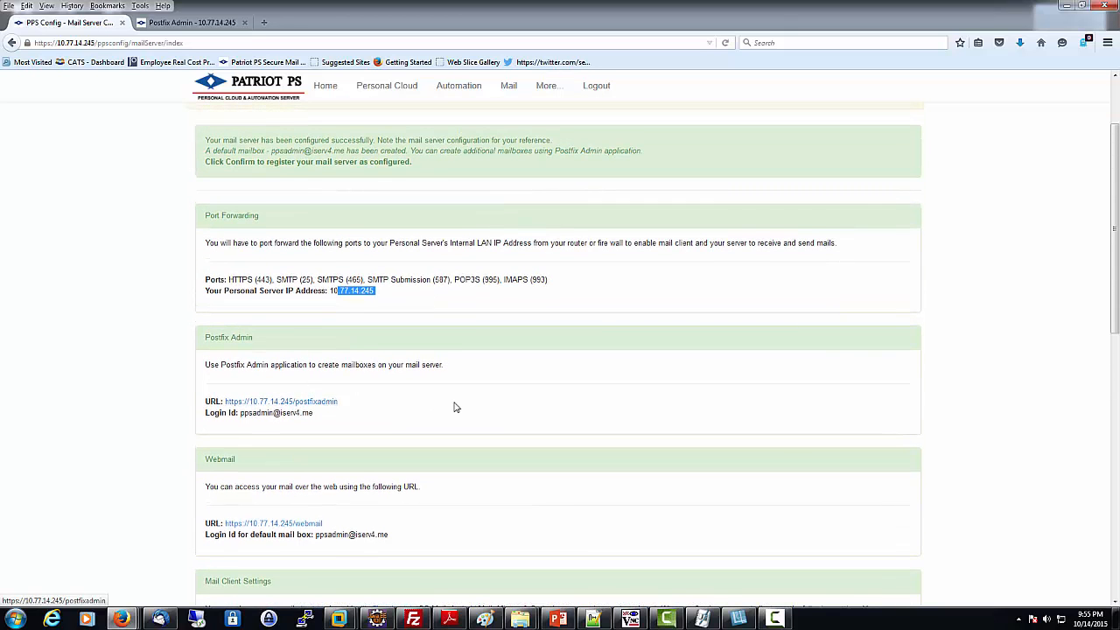
scroll(455, 405, "down", 3)
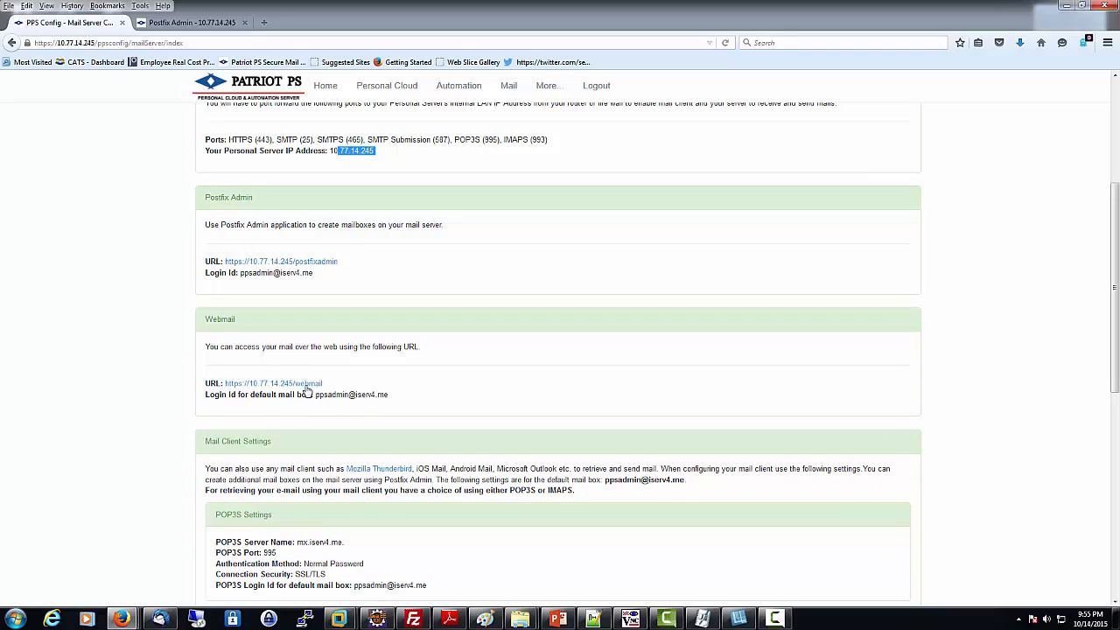
Step: Open the SquirrelMail login, enter the full mailbox e-mail address as user name, then return to PPS Config
left_click(306, 387)
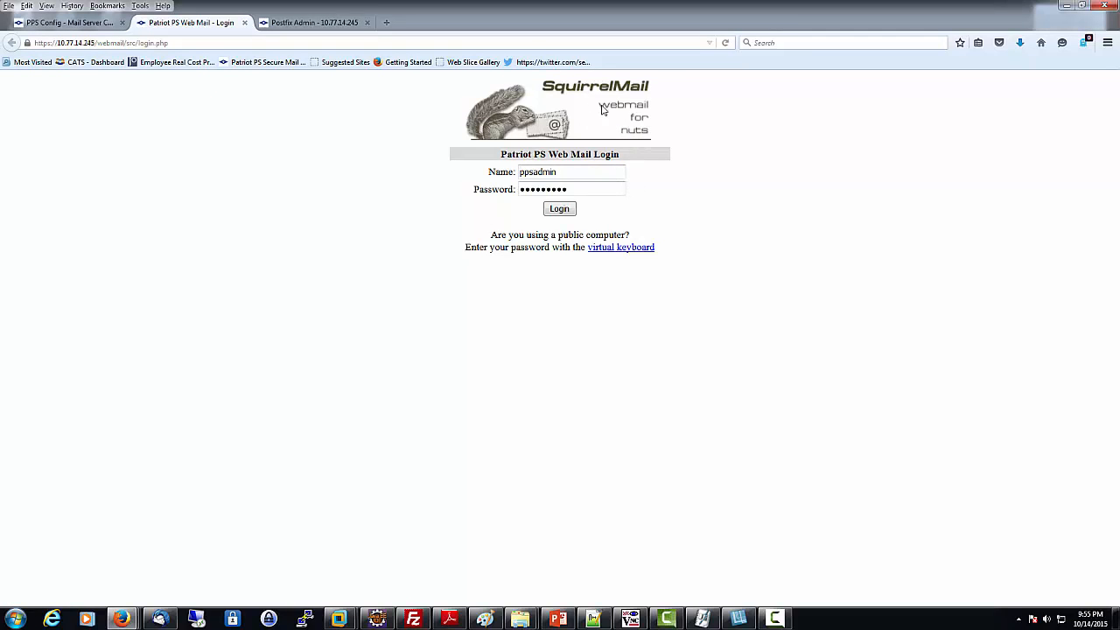
double_click(571, 176)
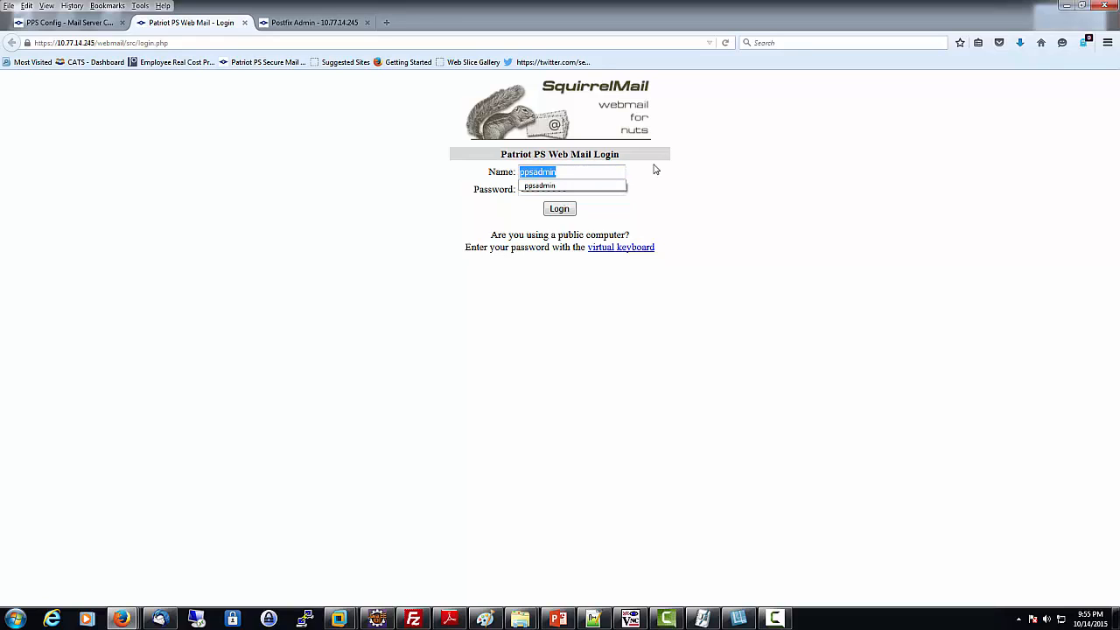
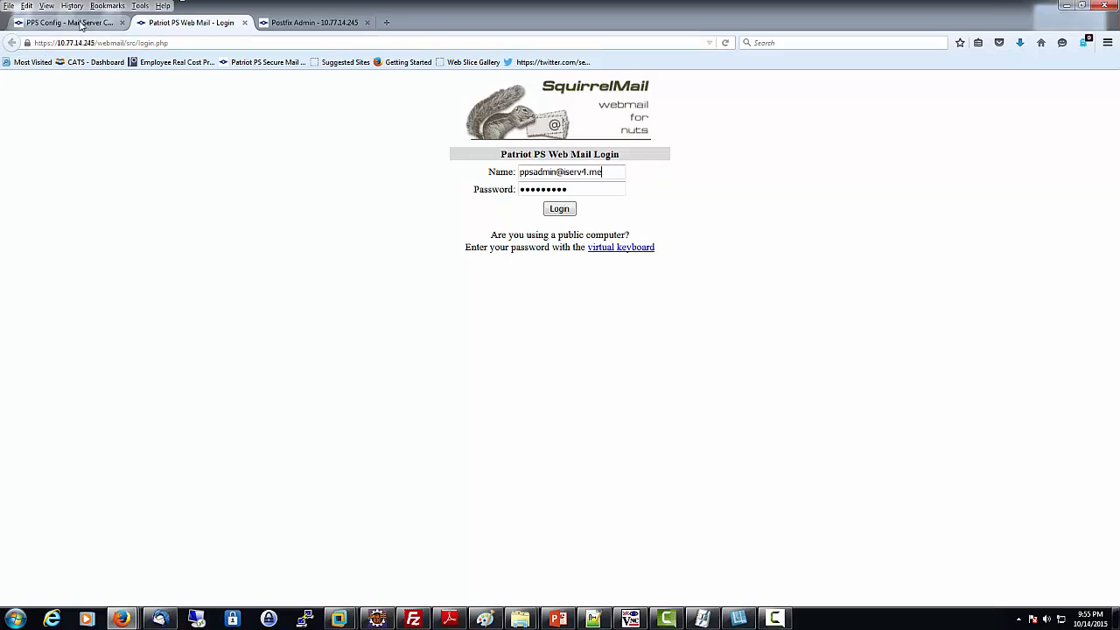
left_click(79, 24)
scroll(447, 331, "down", 5)
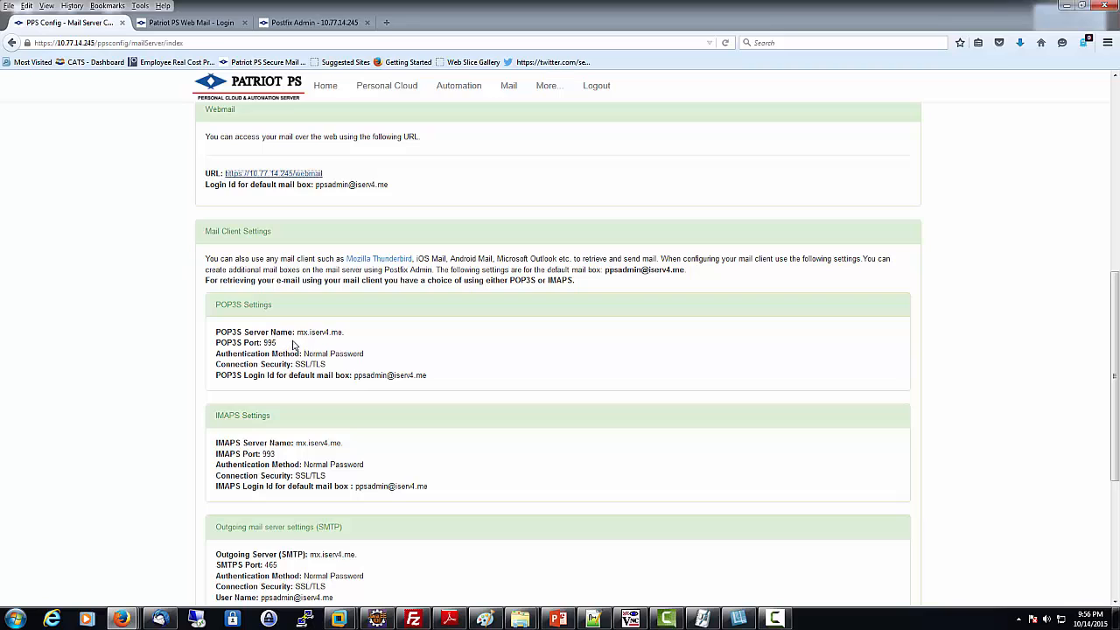
left_click_drag(296, 332, 345, 333)
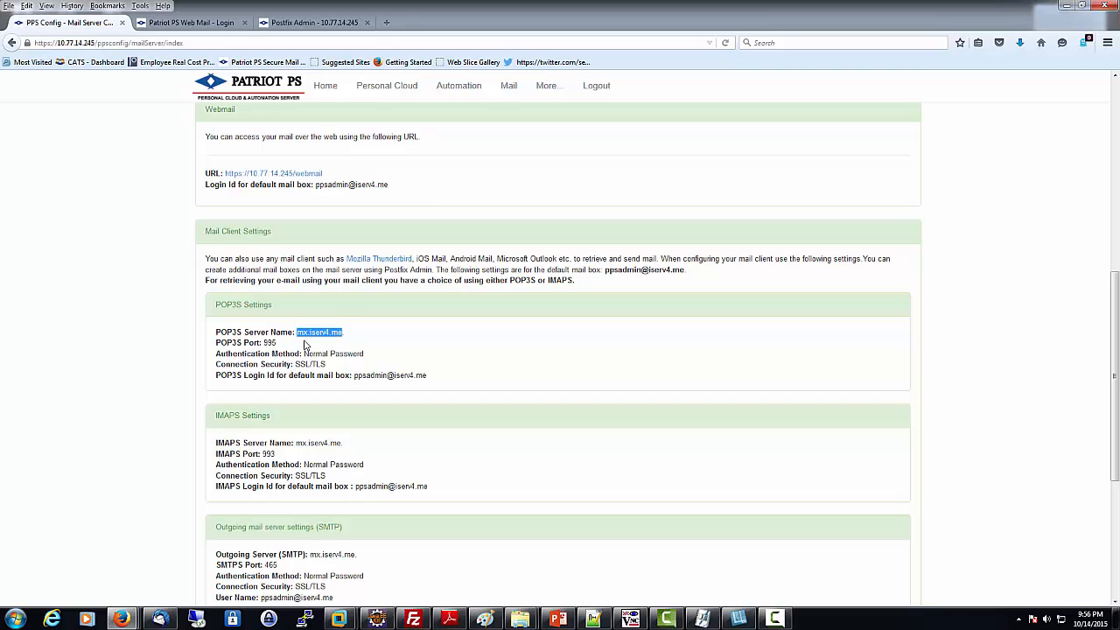
left_click(304, 344)
left_click_drag(306, 354, 429, 379)
left_click(431, 378)
scroll(588, 357, "down", 2)
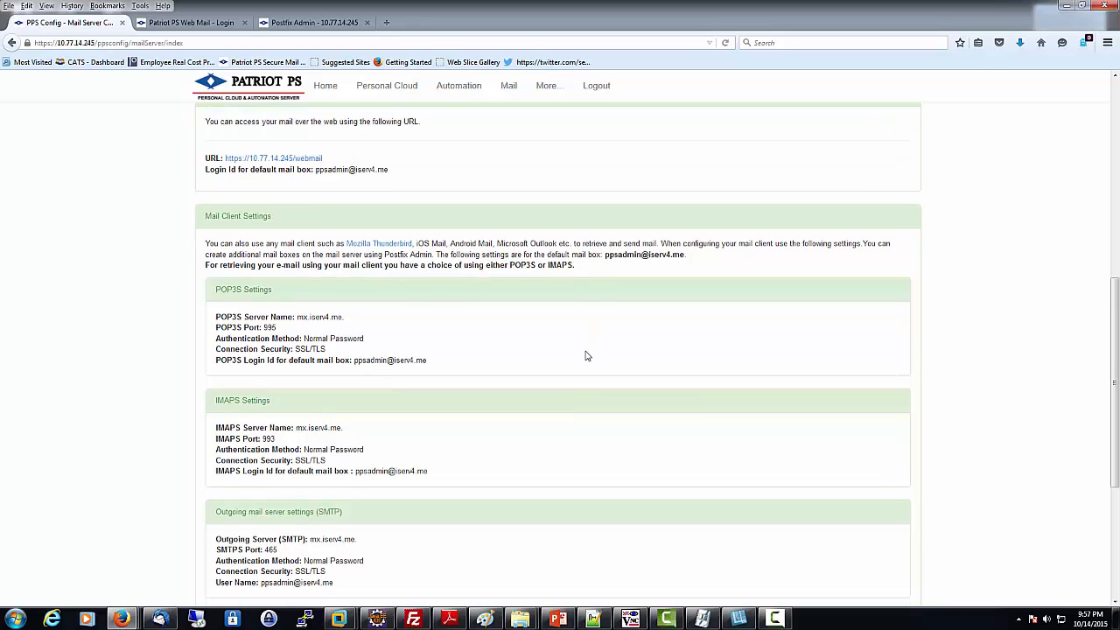
scroll(587, 357, "down", 3)
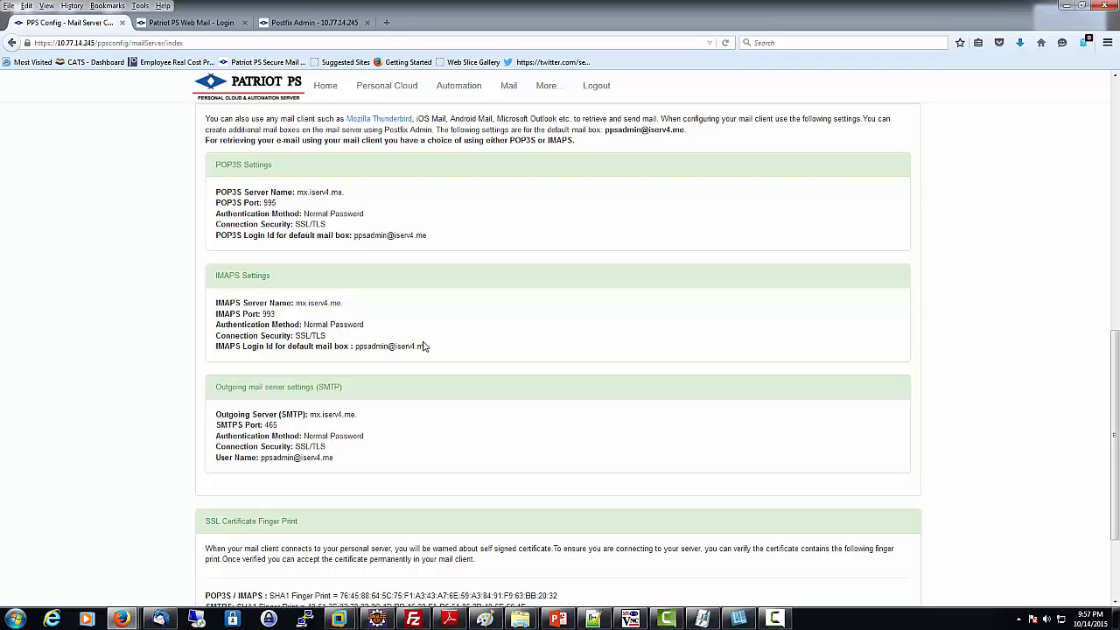
scroll(424, 346, "down", 1)
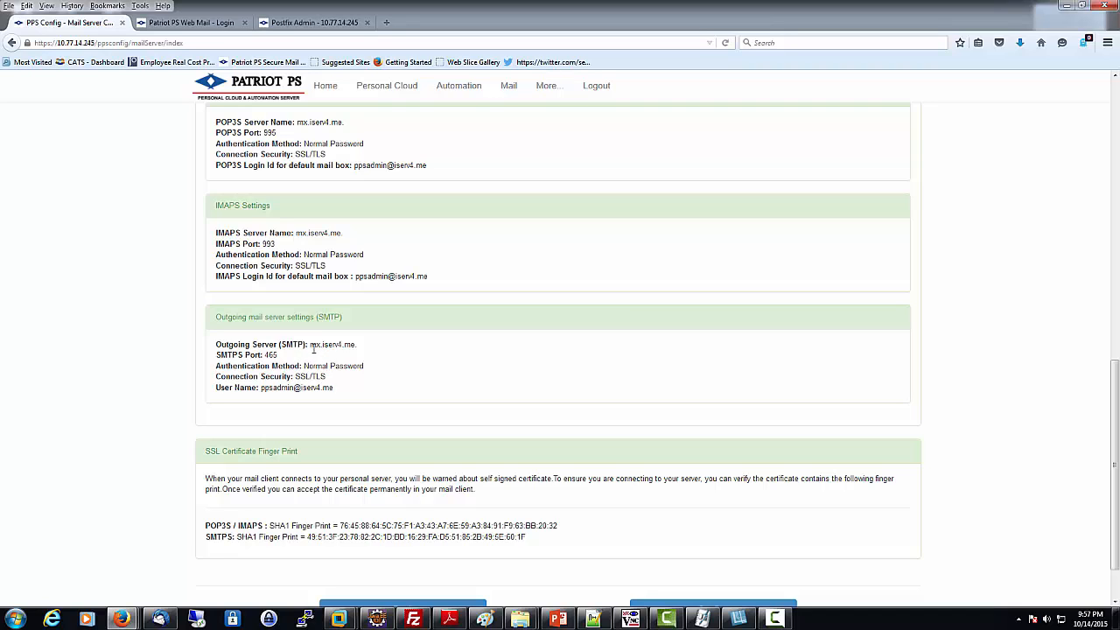
left_click_drag(311, 347, 361, 352)
left_click_drag(265, 356, 279, 358)
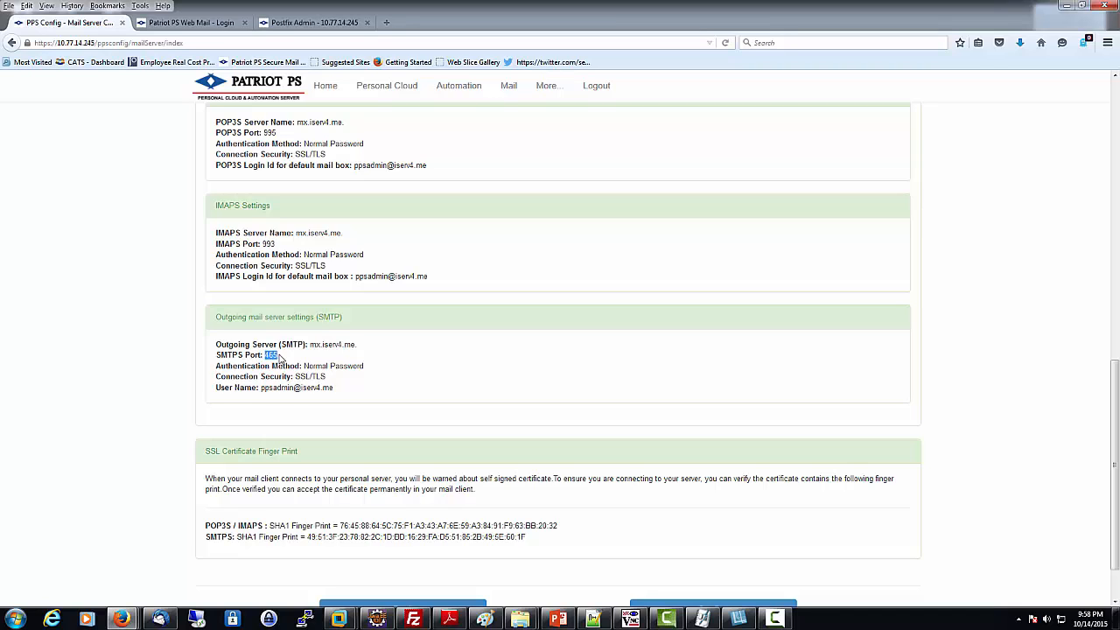
left_click(261, 405)
scroll(502, 385, "down", 2)
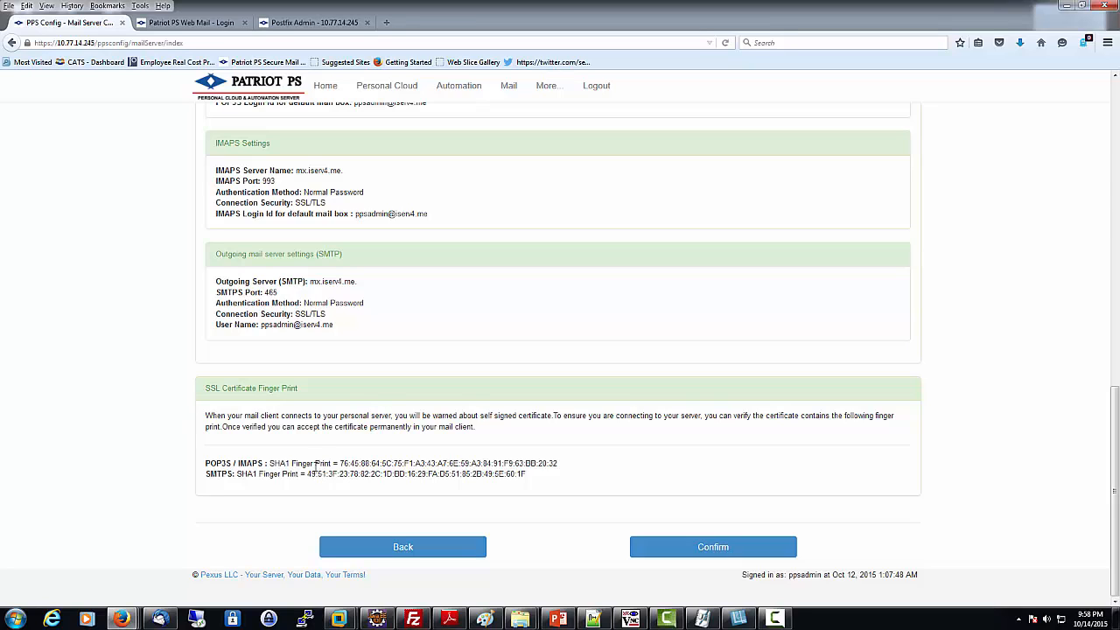
left_click_drag(341, 463, 589, 470)
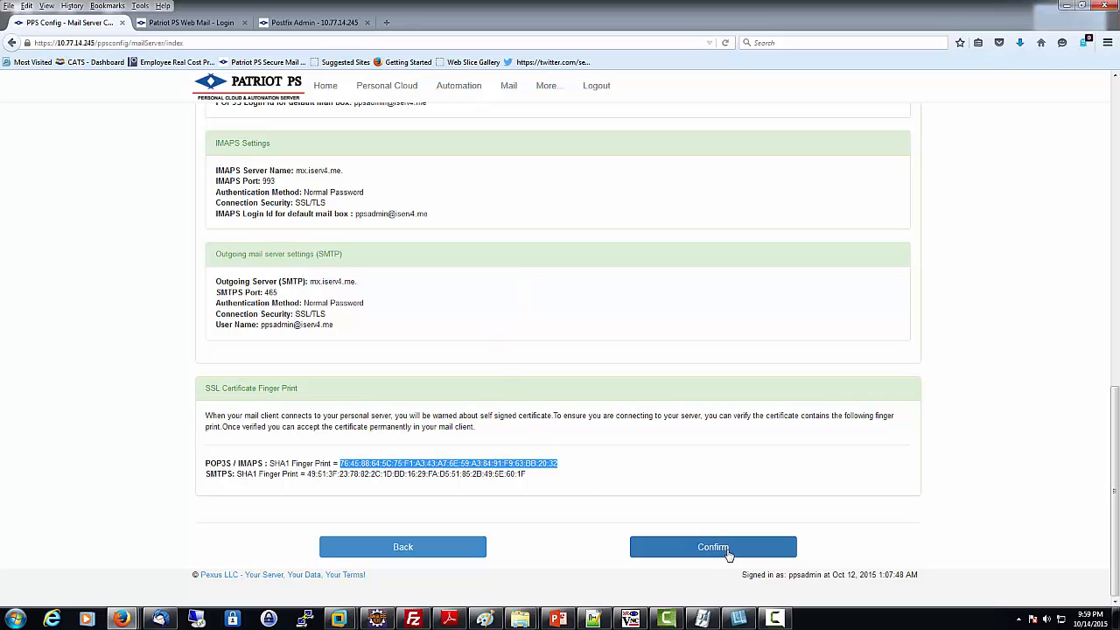
scroll(917, 499, "up", 4)
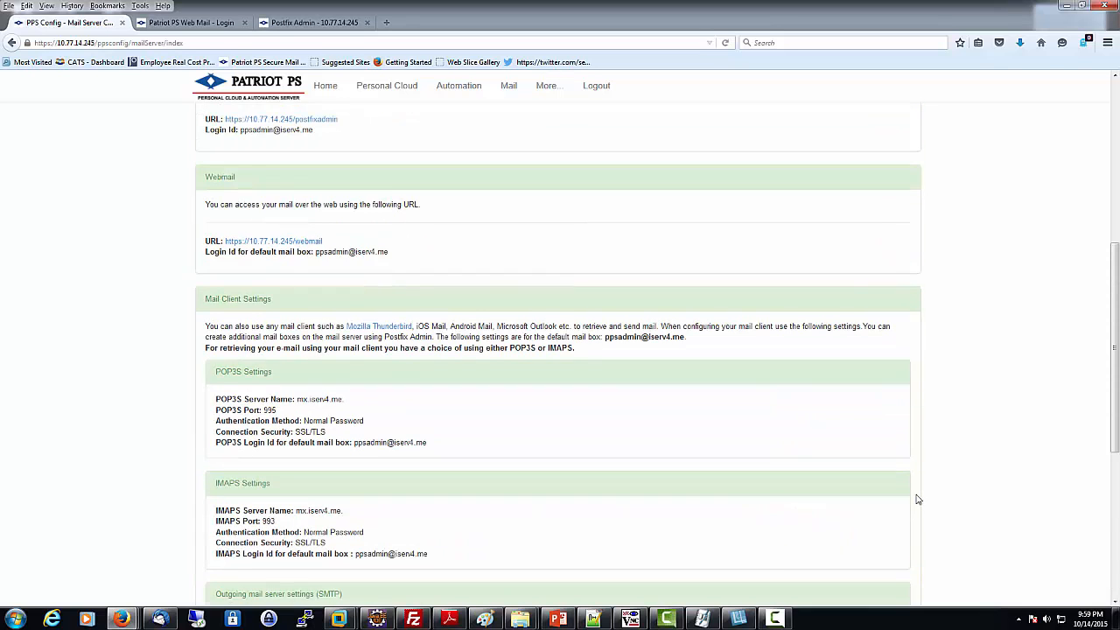
scroll(917, 499, "down", 4)
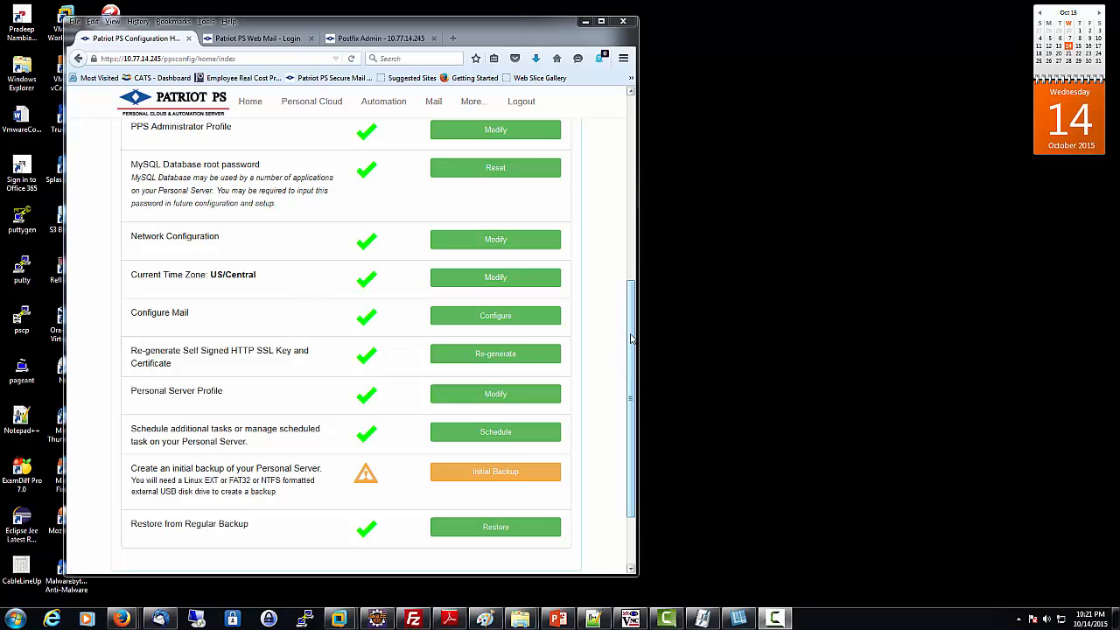
left_click_drag(631, 338, 620, 242)
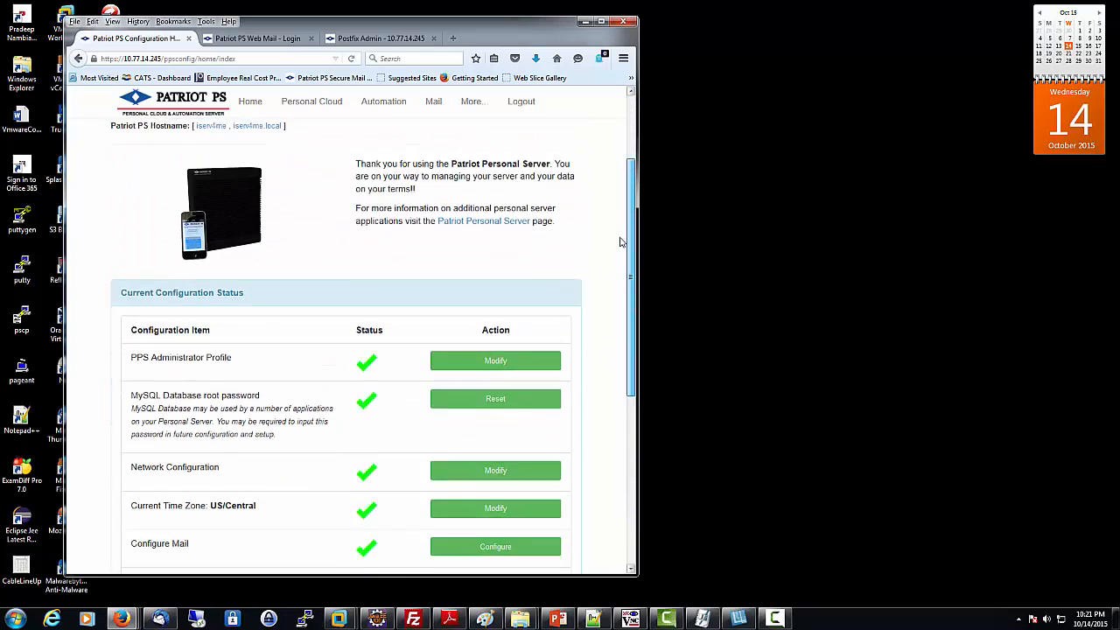
scroll(621, 242, "down", 5)
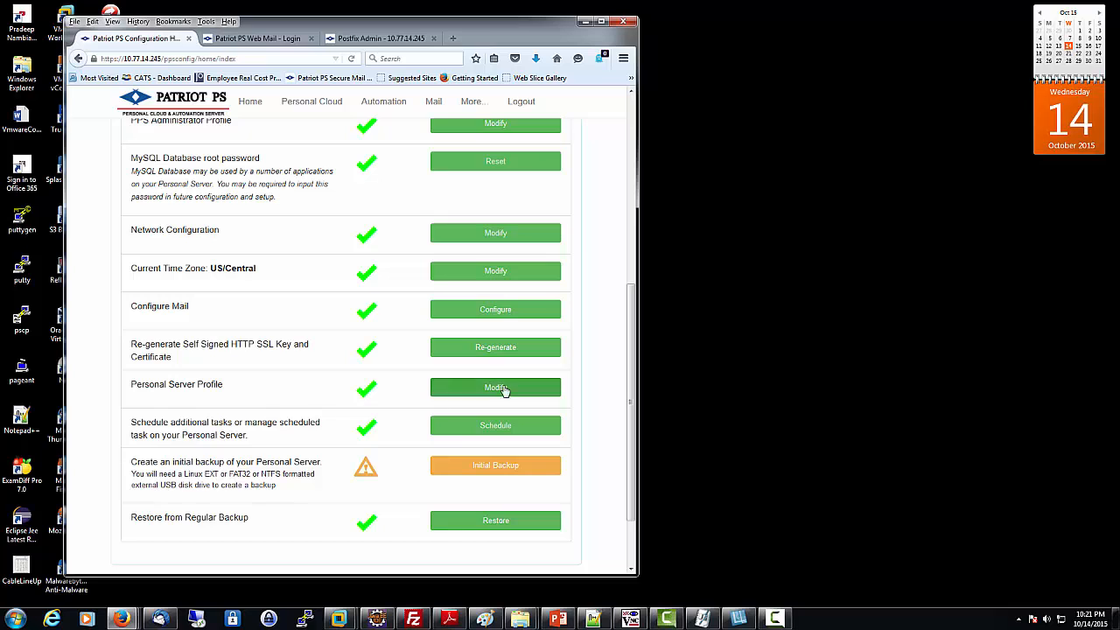
Step: Open the Personal Server Profile and advance past the server name page to Port Forwarding Information
left_click(517, 396)
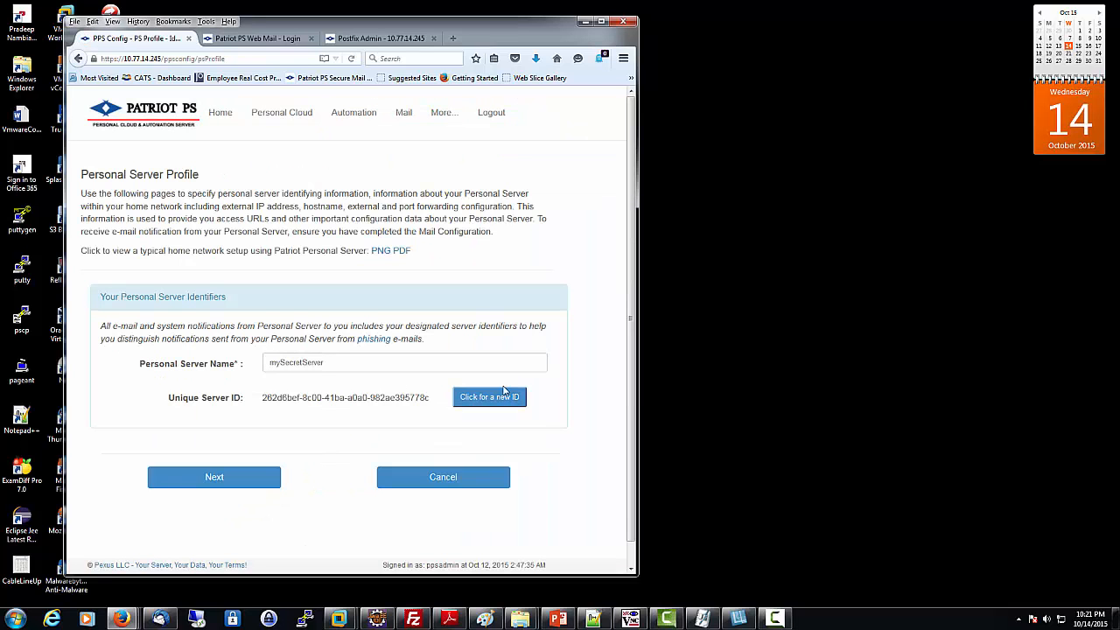
left_click(251, 487)
scroll(262, 470, "down", 6)
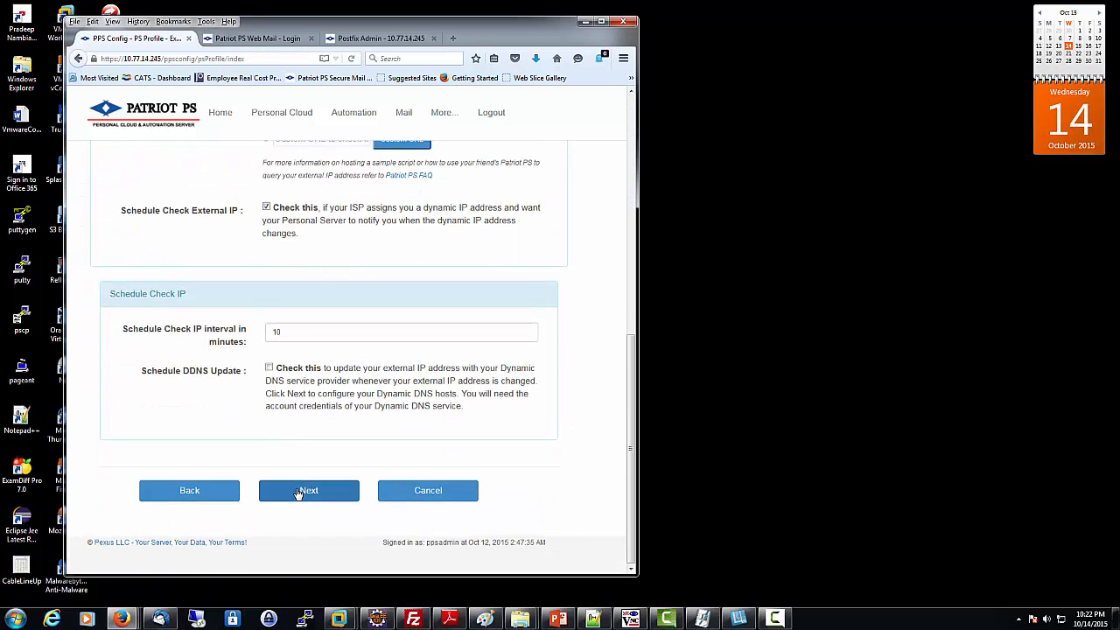
left_click(298, 492)
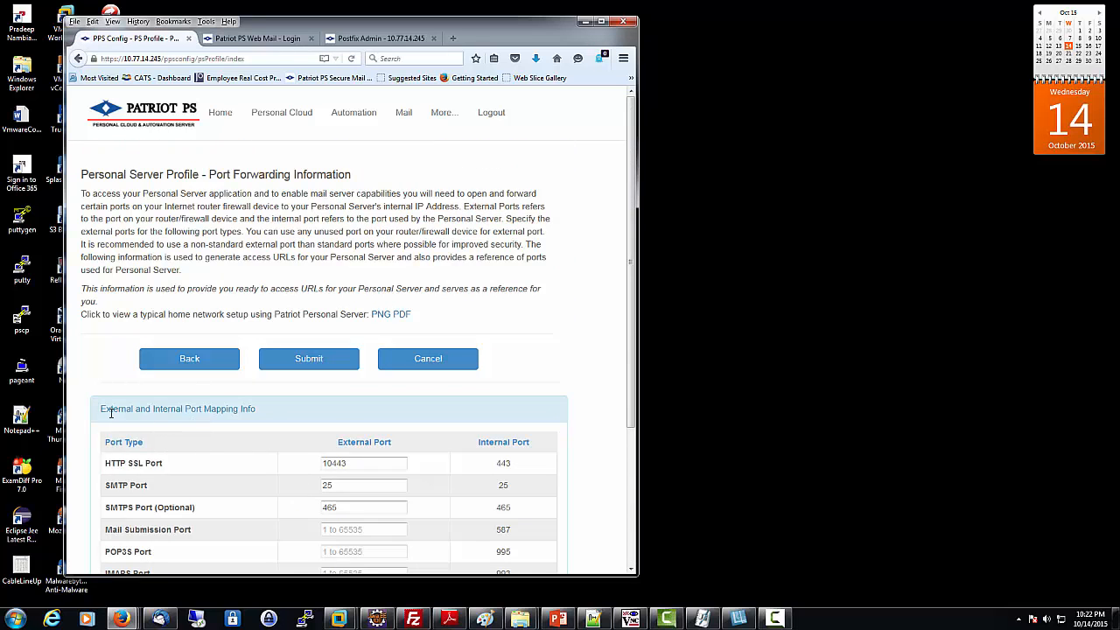
left_click_drag(100, 409, 264, 411)
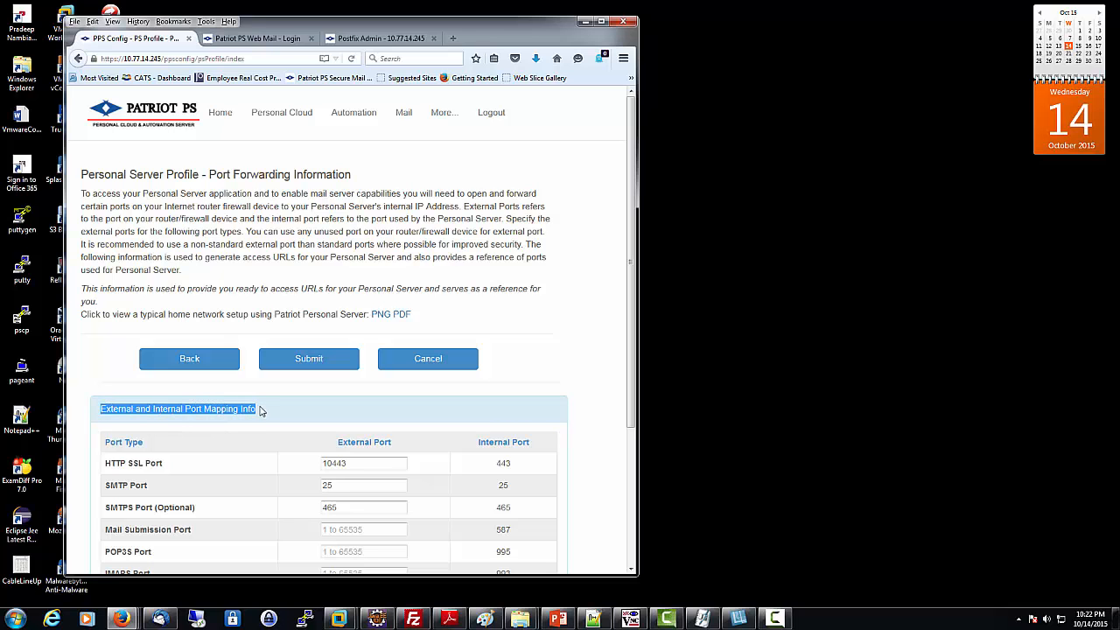
scroll(411, 414, "down", 2)
scroll(410, 417, "down", 2)
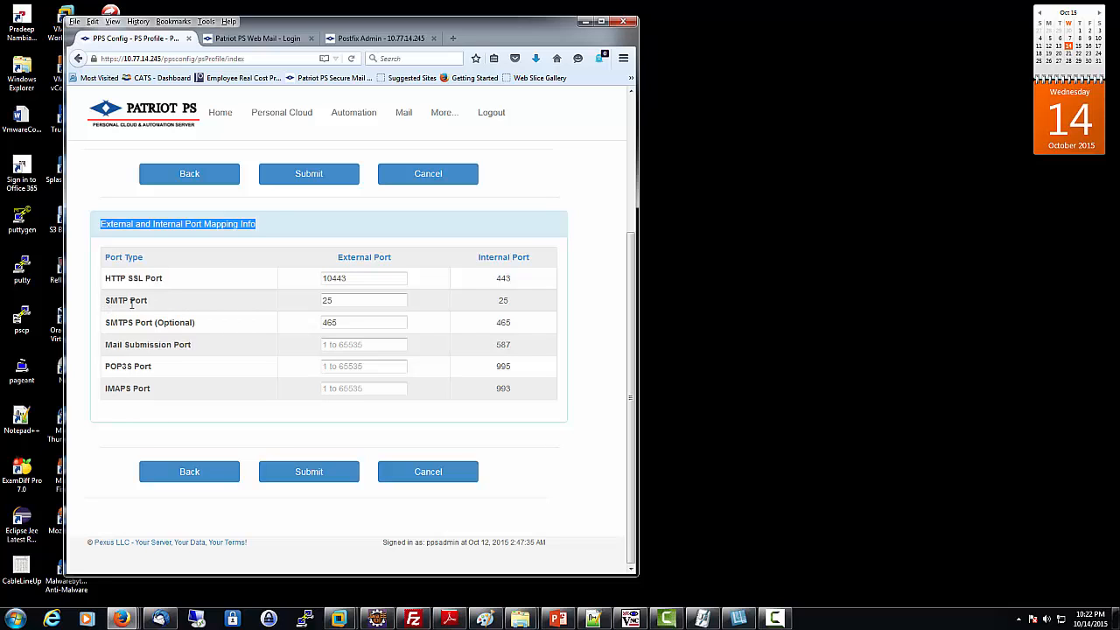
left_click_drag(106, 299, 155, 393)
left_click(234, 365)
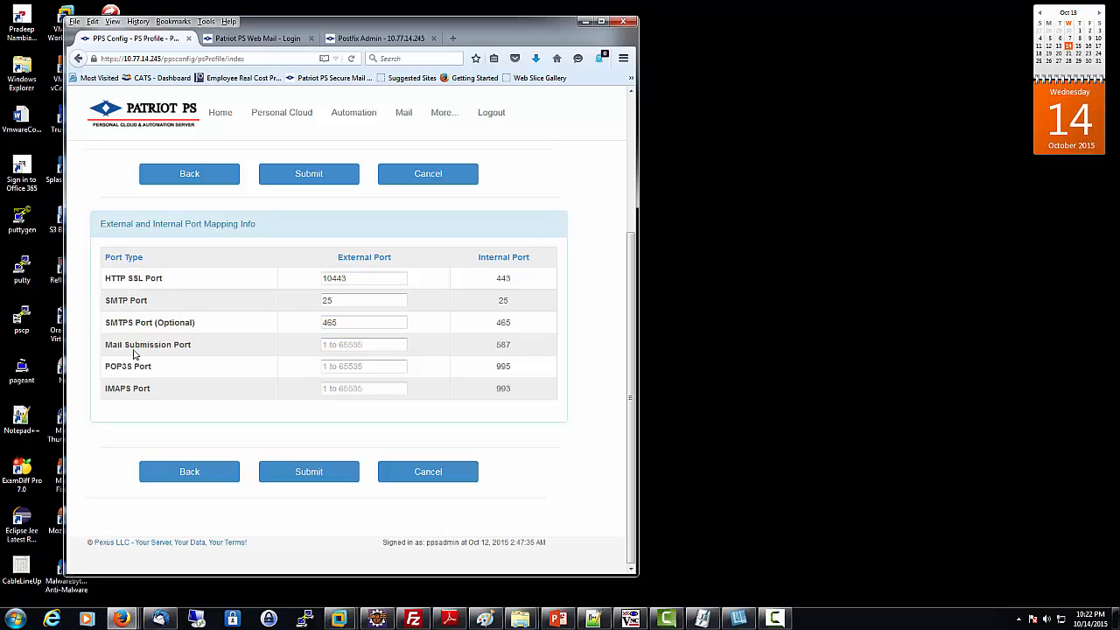
double_click(327, 300)
left_click_drag(341, 323, 317, 324)
Step: Enter external ports 587, 995 and 993 for Mail Submission, POP3S and IMAPS, then submit
left_click(367, 326)
double_click(338, 302)
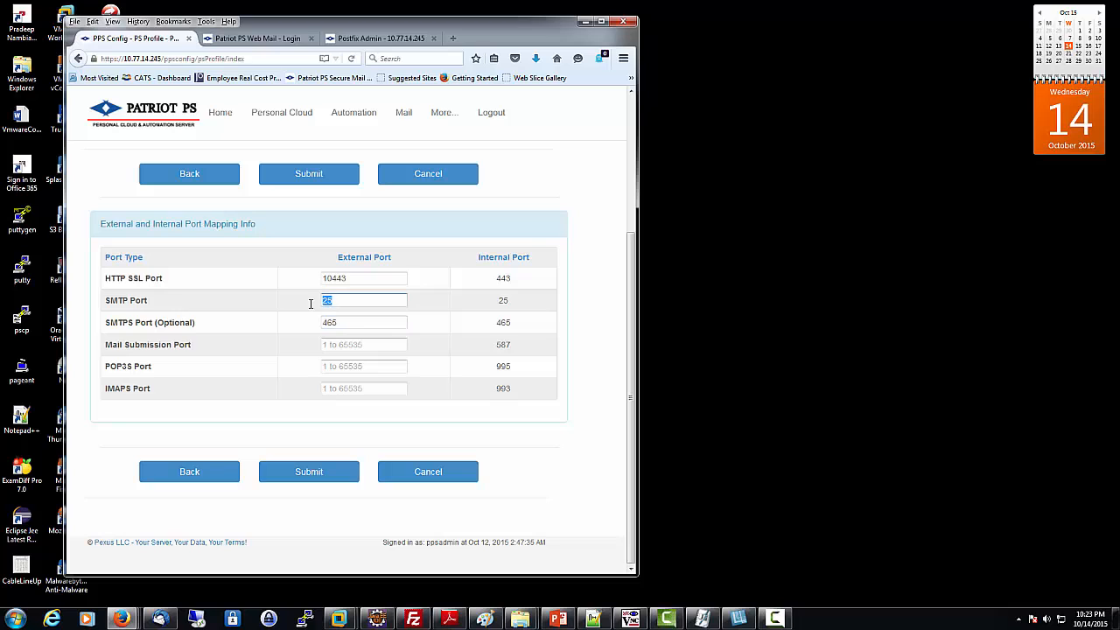
double_click(350, 327)
left_click(336, 344)
type("587")
key("Tab")
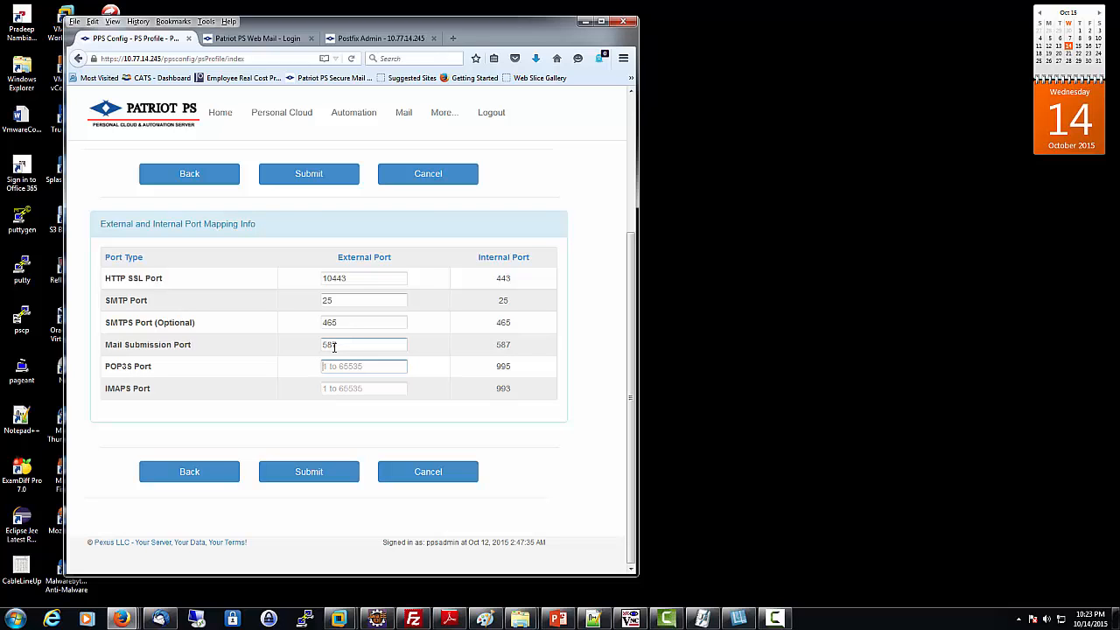
type("995")
key("Tab")
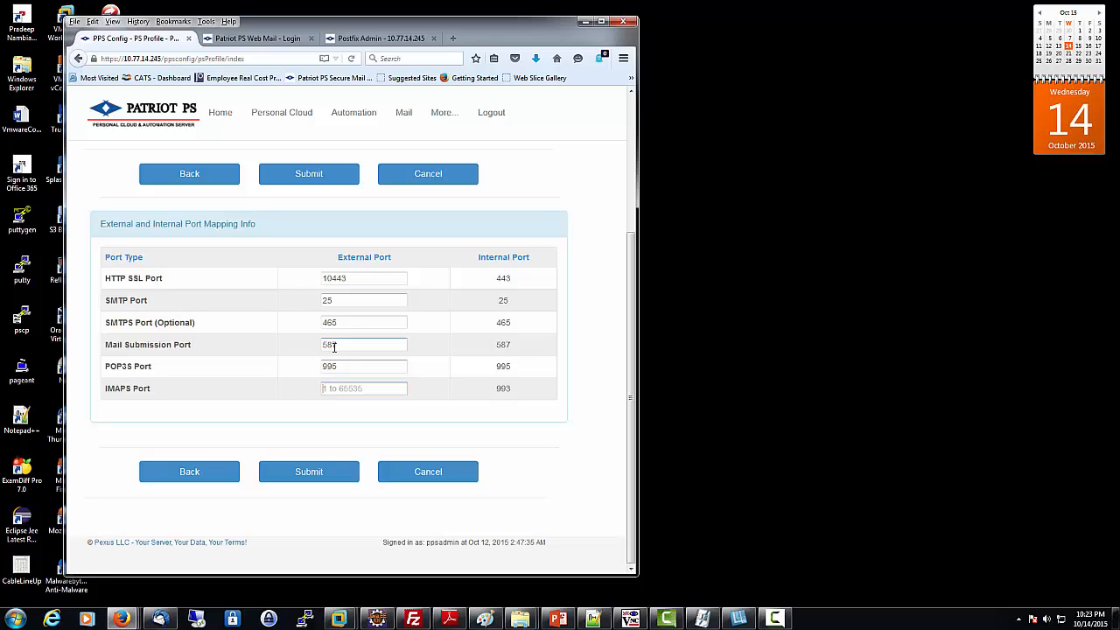
type("993")
left_click(320, 474)
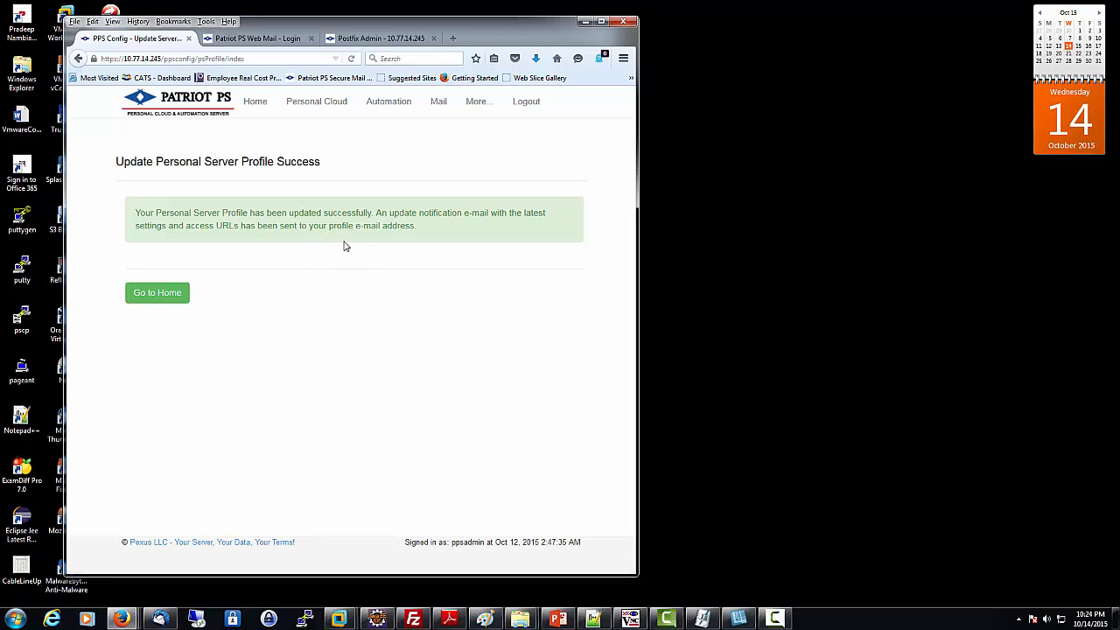
Step: Return to the Patriot PS Config home page after the profile update succeeds
left_click(156, 294)
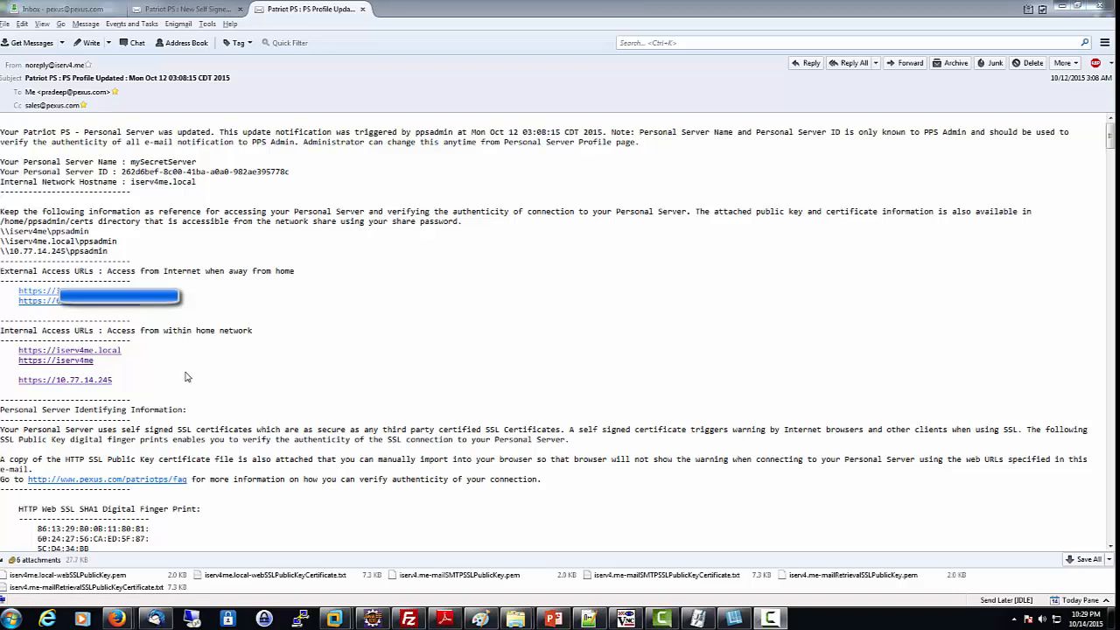
scroll(186, 374, "down", 8)
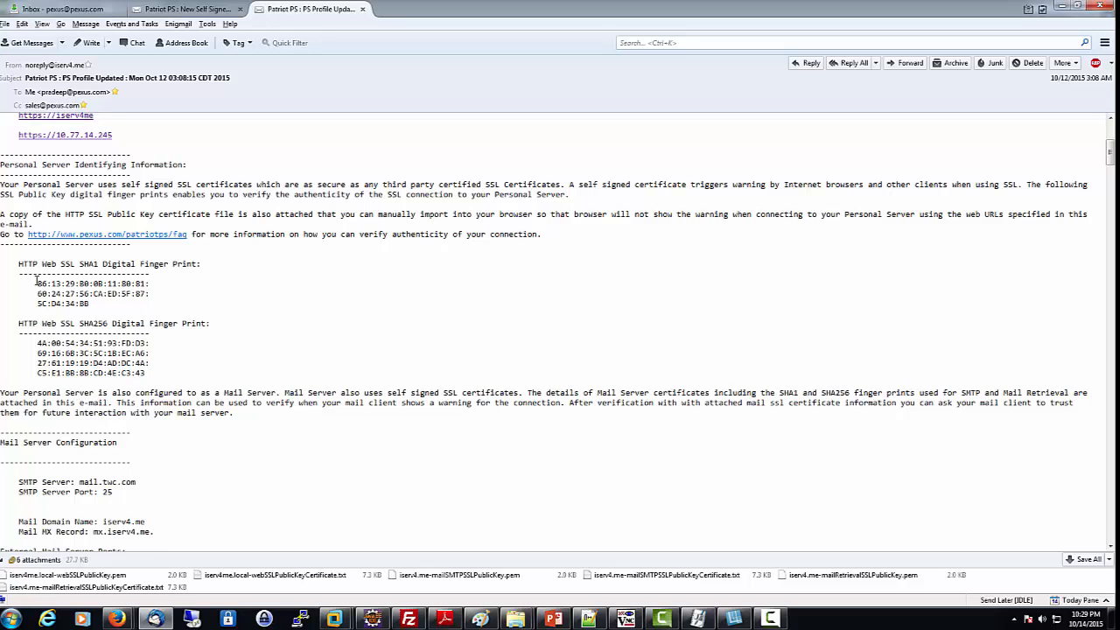
left_click_drag(36, 282, 48, 295)
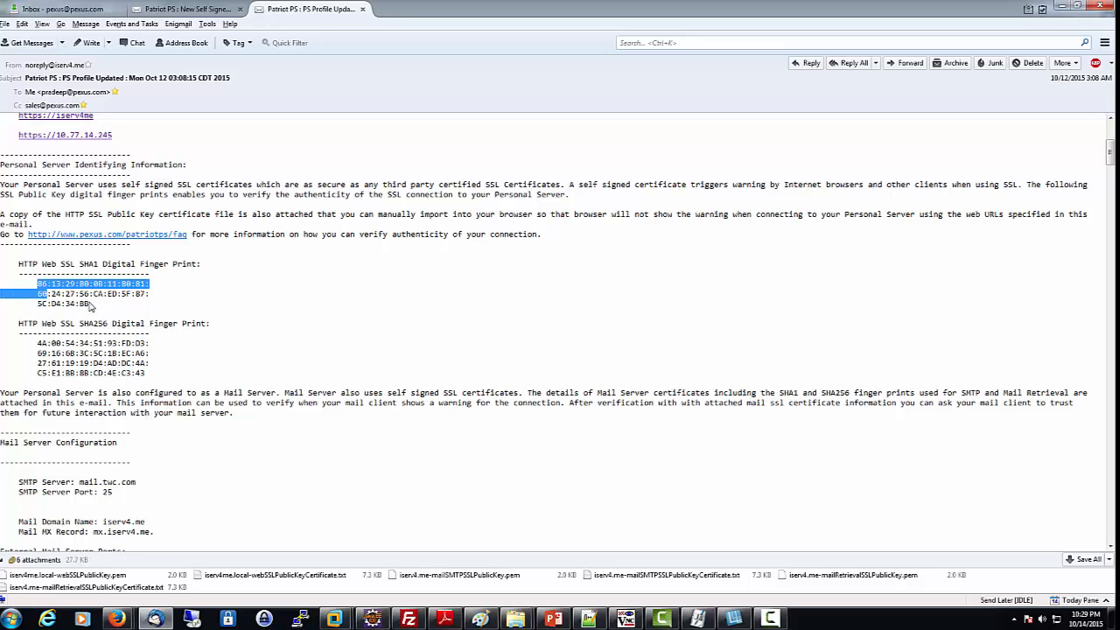
left_click(90, 304)
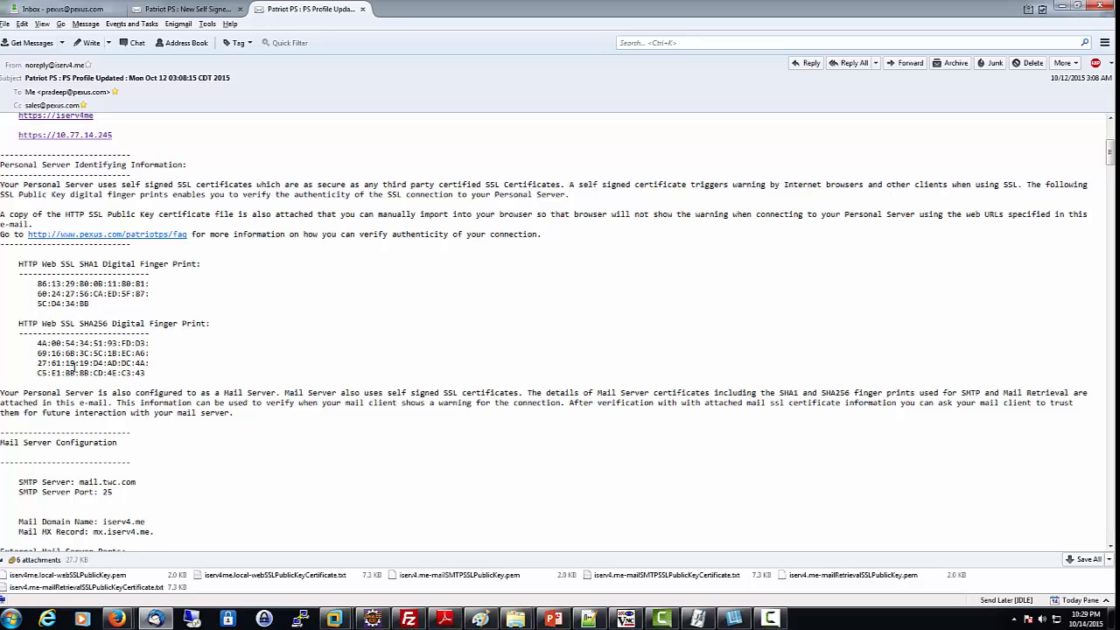
scroll(84, 359, "down", 6)
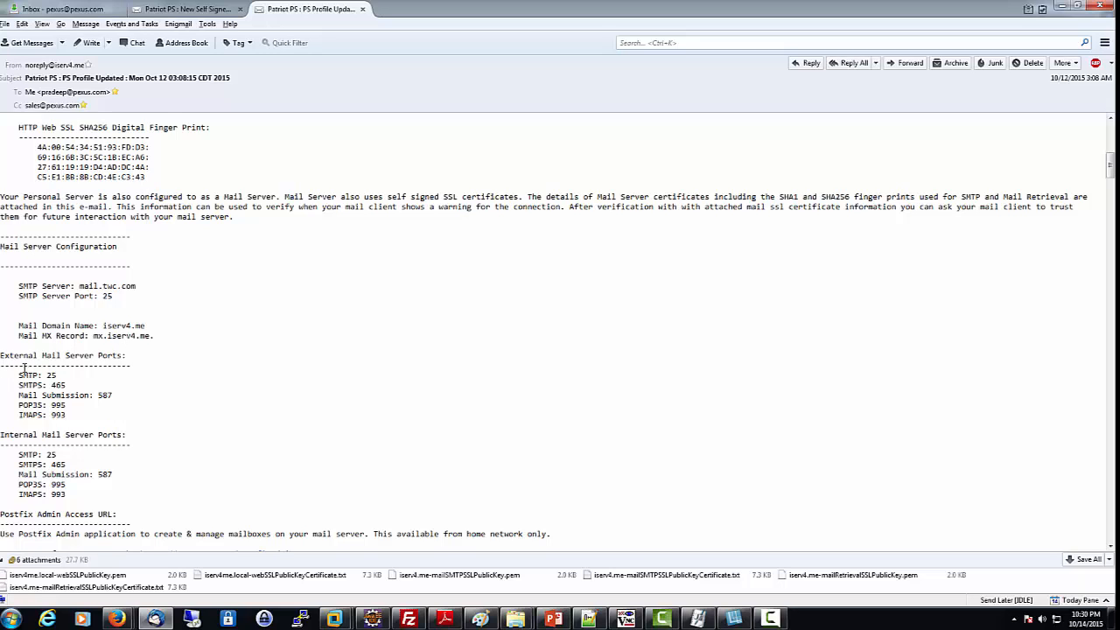
left_click_drag(3, 356, 117, 356)
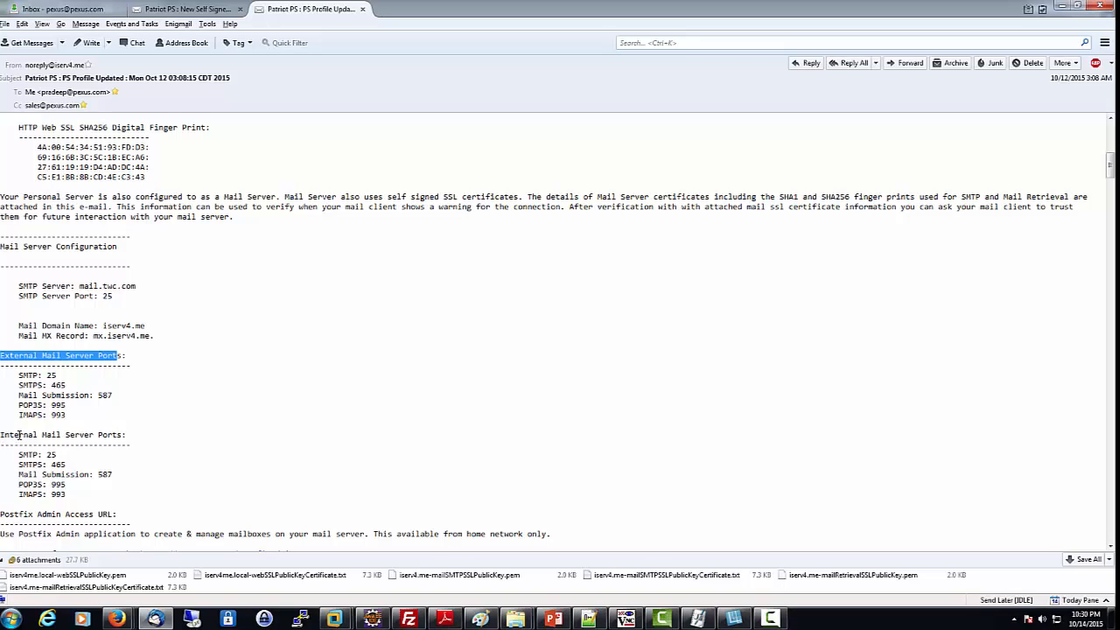
left_click_drag(5, 435, 118, 435)
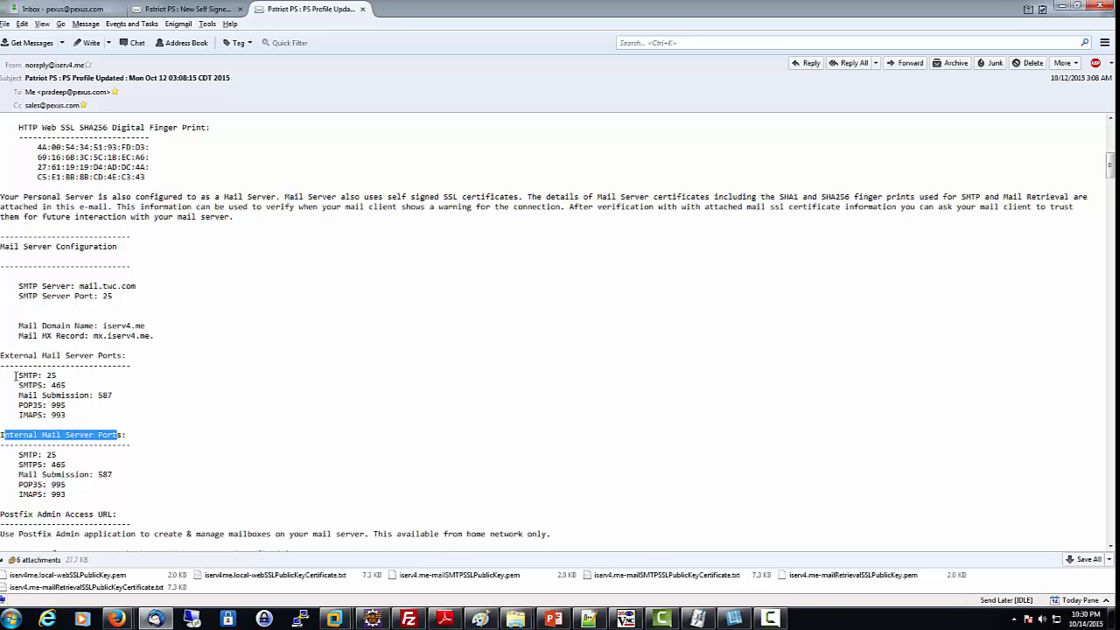
left_click_drag(16, 377, 75, 498)
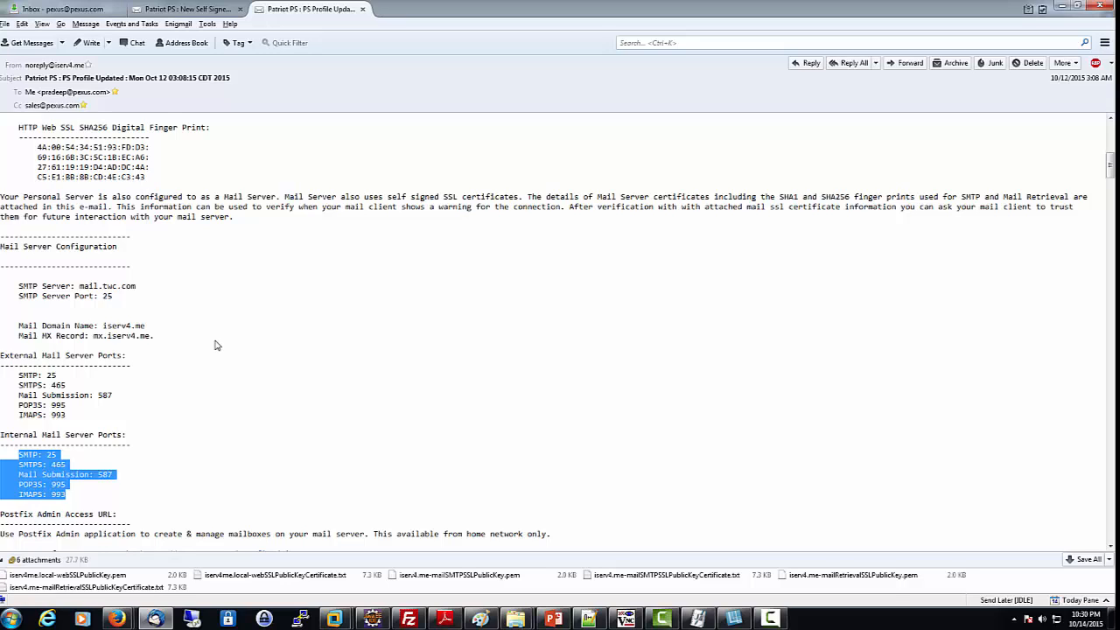
left_click(127, 479)
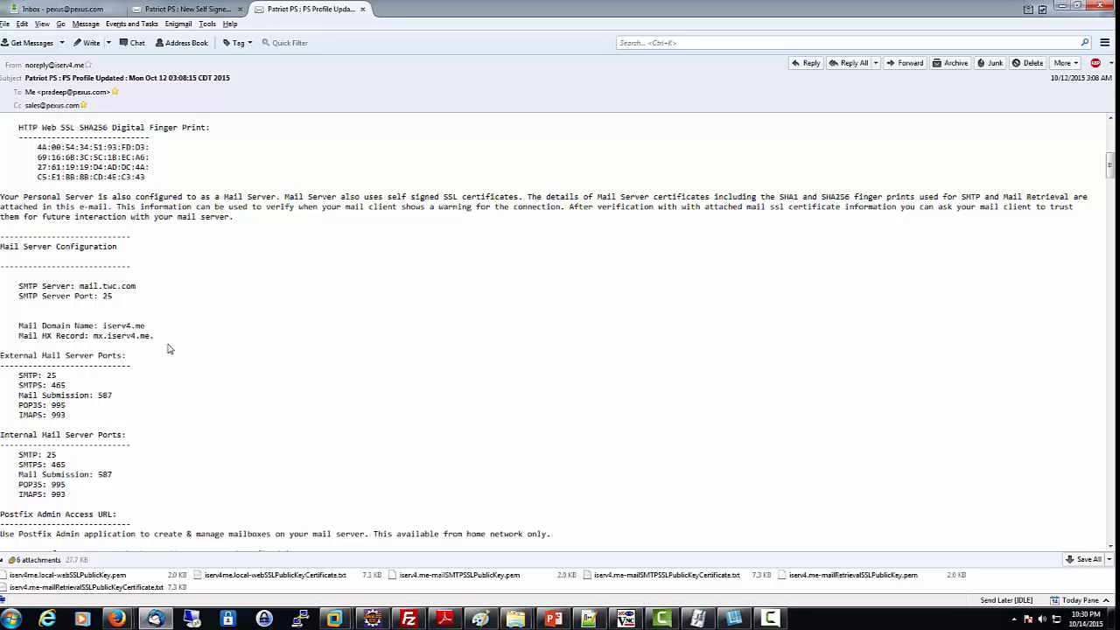
scroll(157, 369, "down", 6)
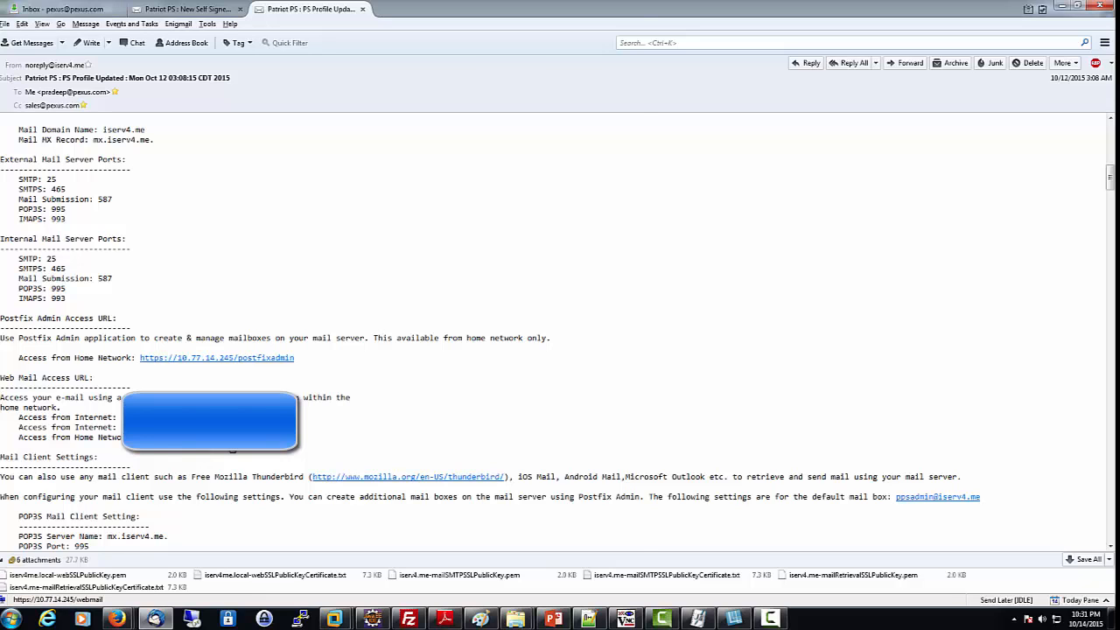
Step: Try the home-network and external iserv4.me:10443 webmail links, returning to the e-mail after each
left_click(232, 449)
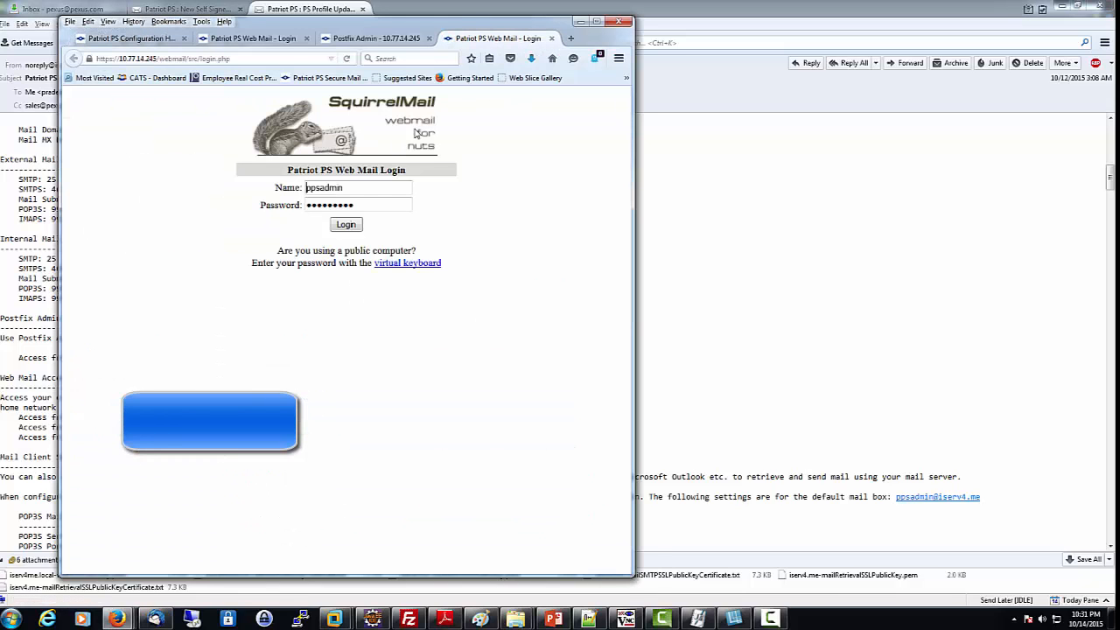
left_click(582, 27)
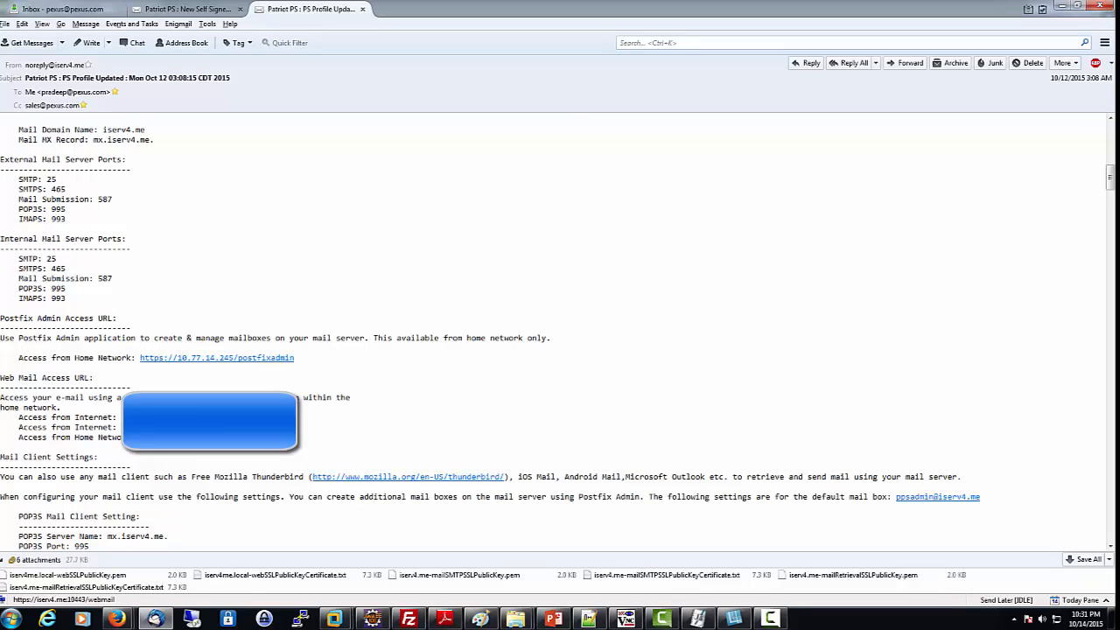
left_click(175, 419)
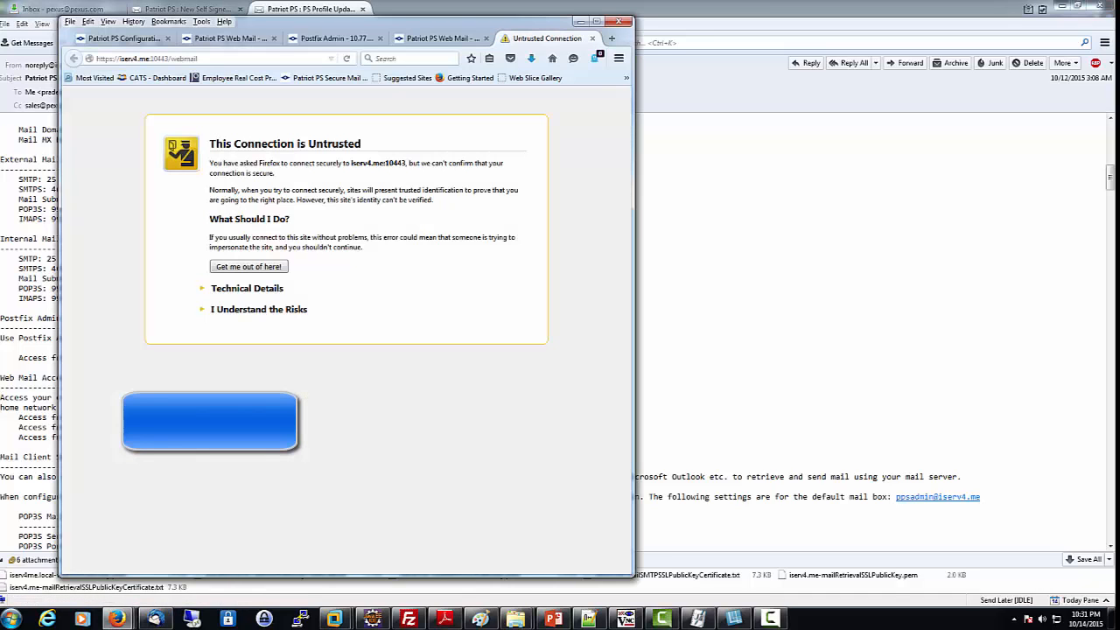
left_click(581, 21)
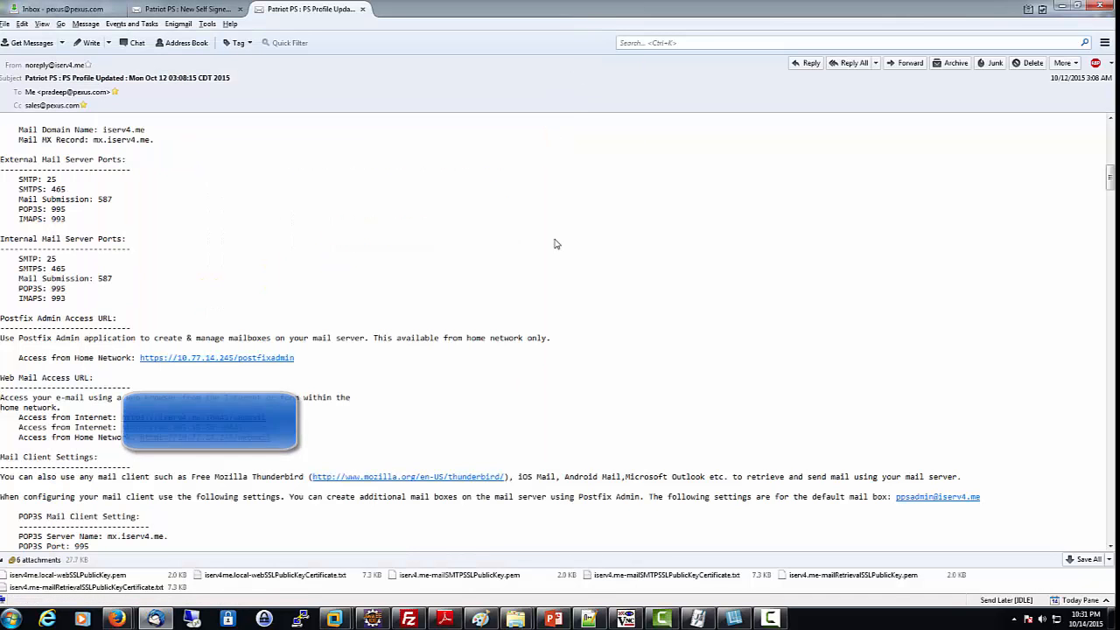
Step: Scroll through the notification e-mail to read its mail client settings
scroll(554, 248, "down", 2)
scroll(554, 249, "down", 3)
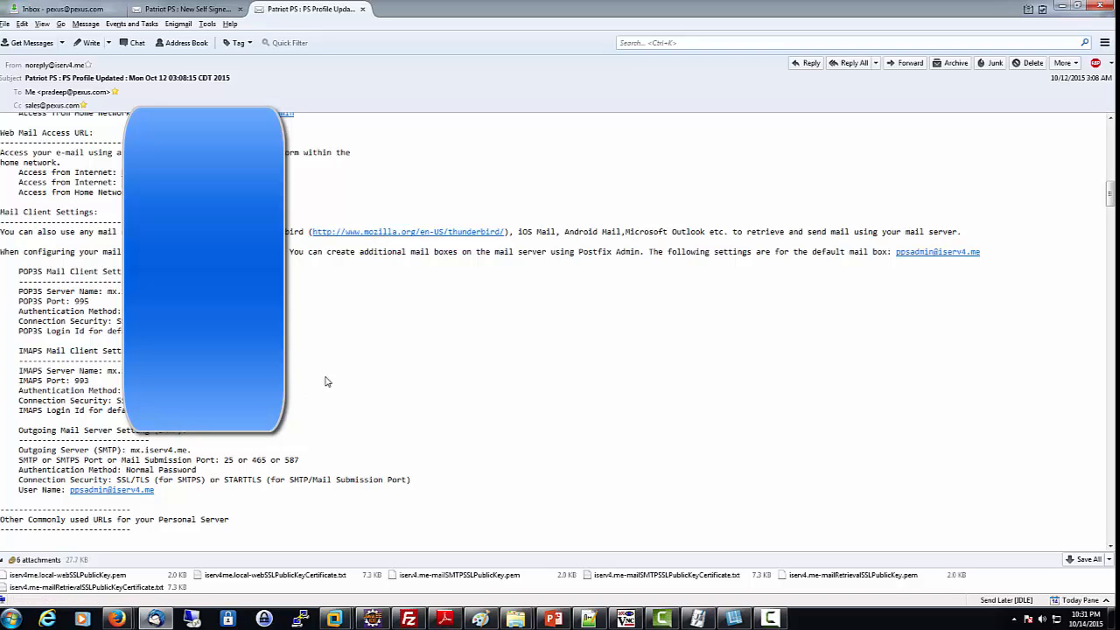
scroll(348, 383, "down", 5)
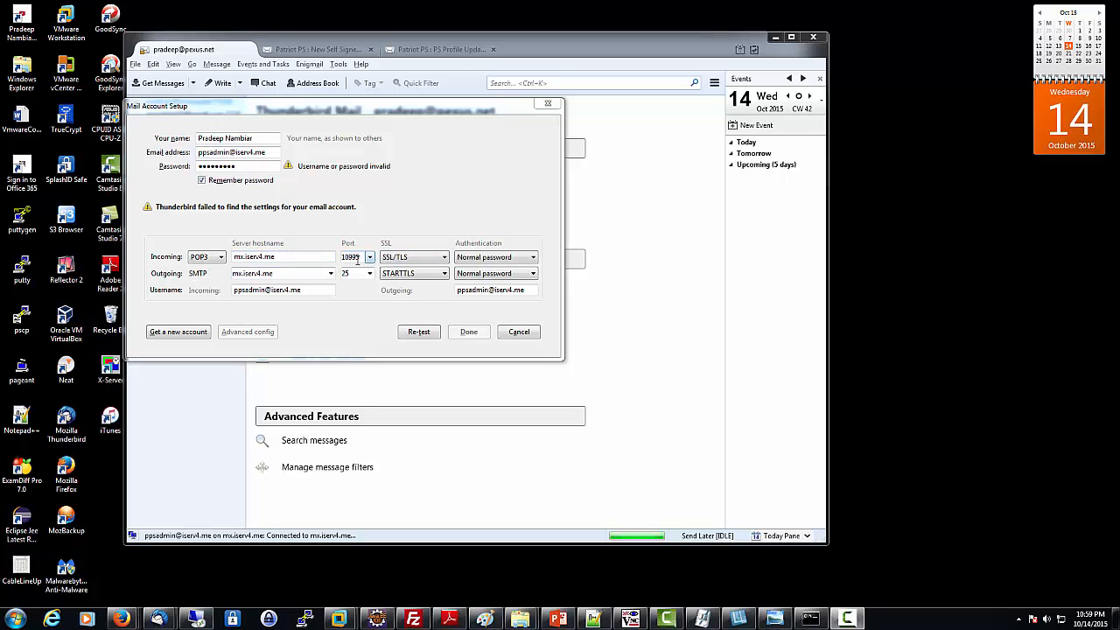
left_click_drag(360, 256, 334, 262)
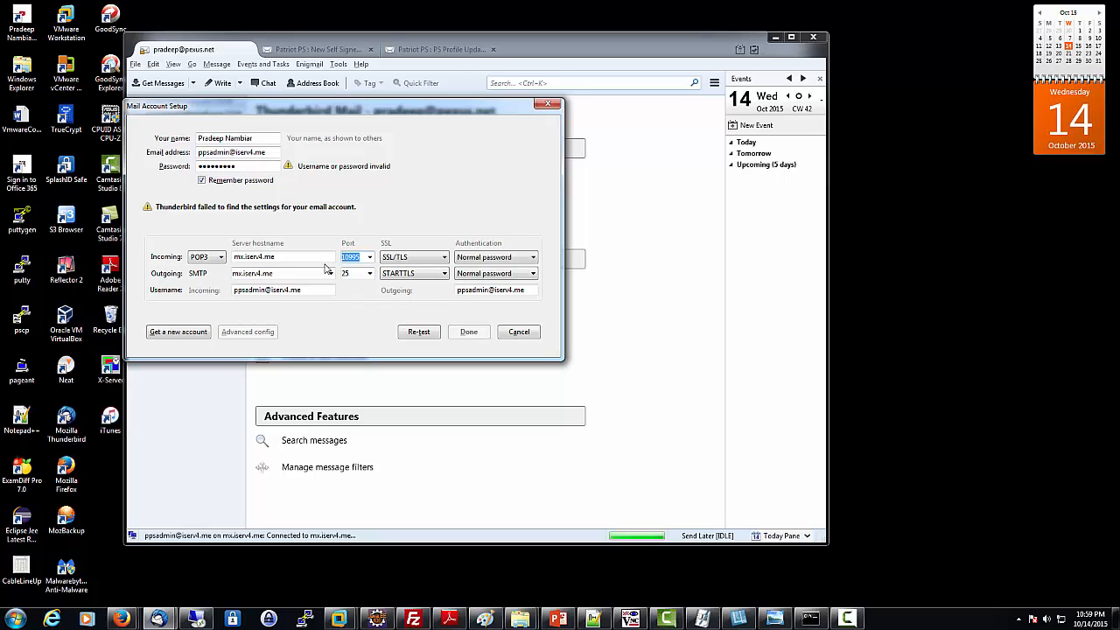
type("9")
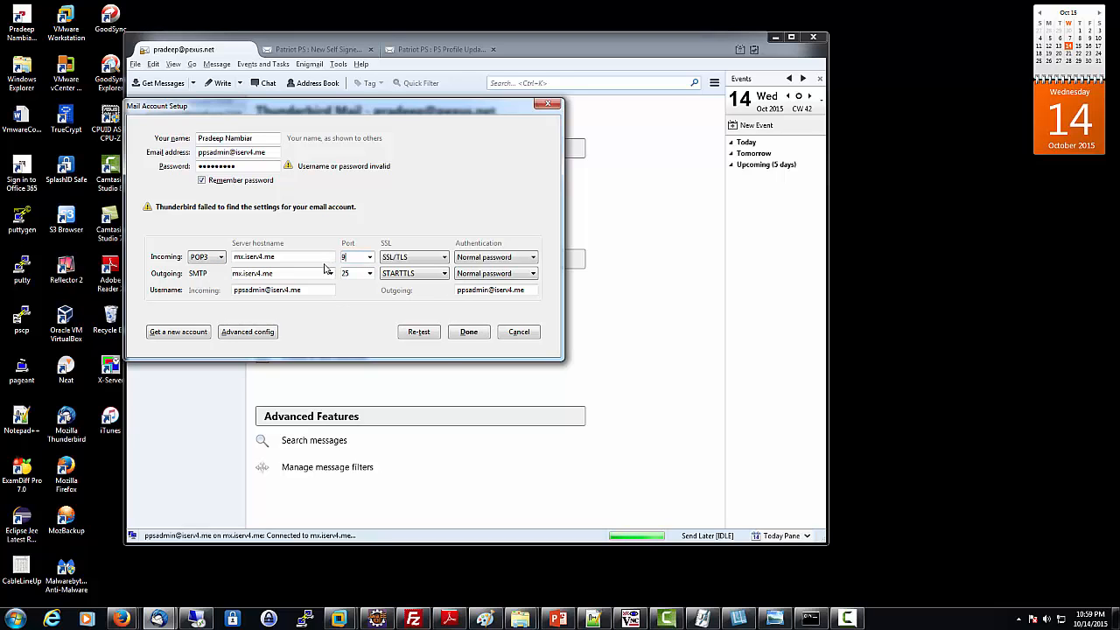
type("9")
key("BackSpace")
key("BackSpace")
key("BackSpace")
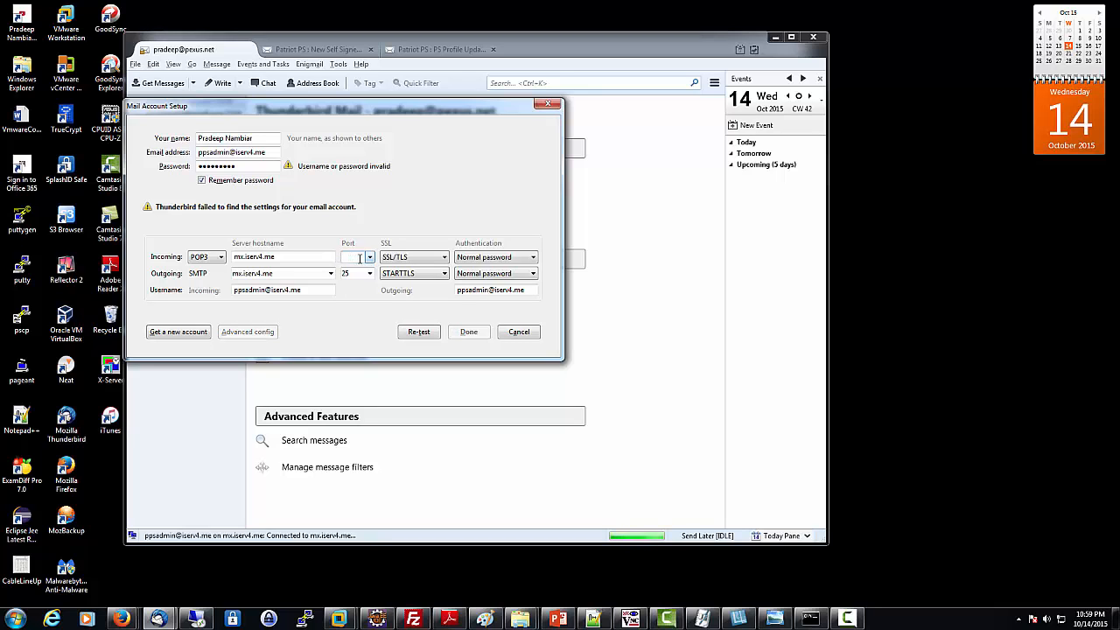
type("1099")
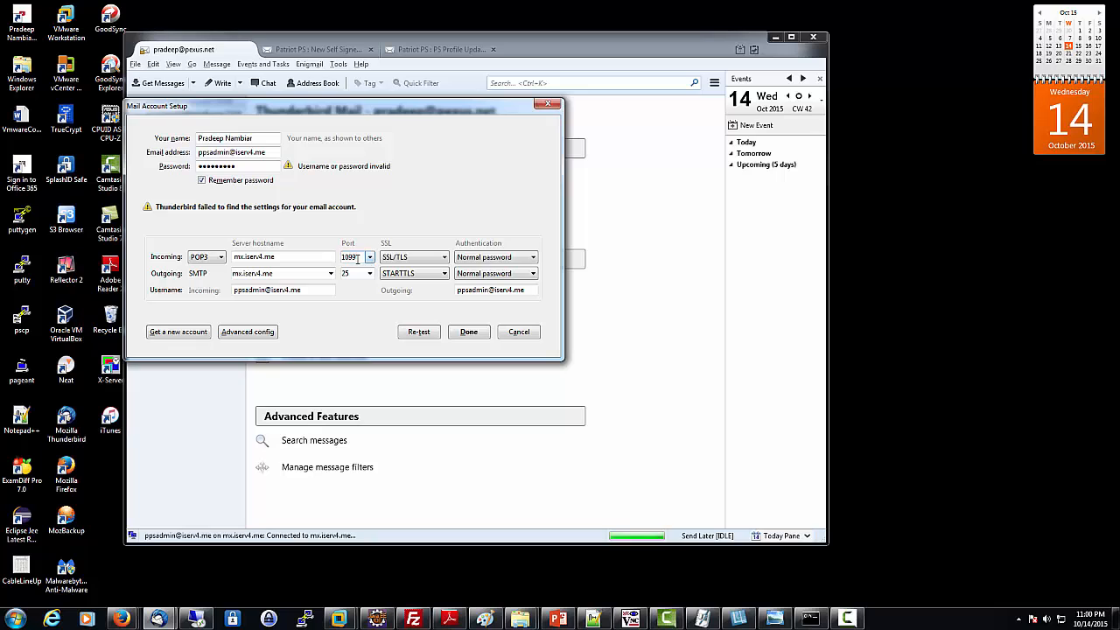
type("5")
left_click(422, 259)
left_click(427, 263)
Step: Finish setup, check the certificate's SHA-256 fingerprint, and permanently confirm the security exception
left_click(470, 332)
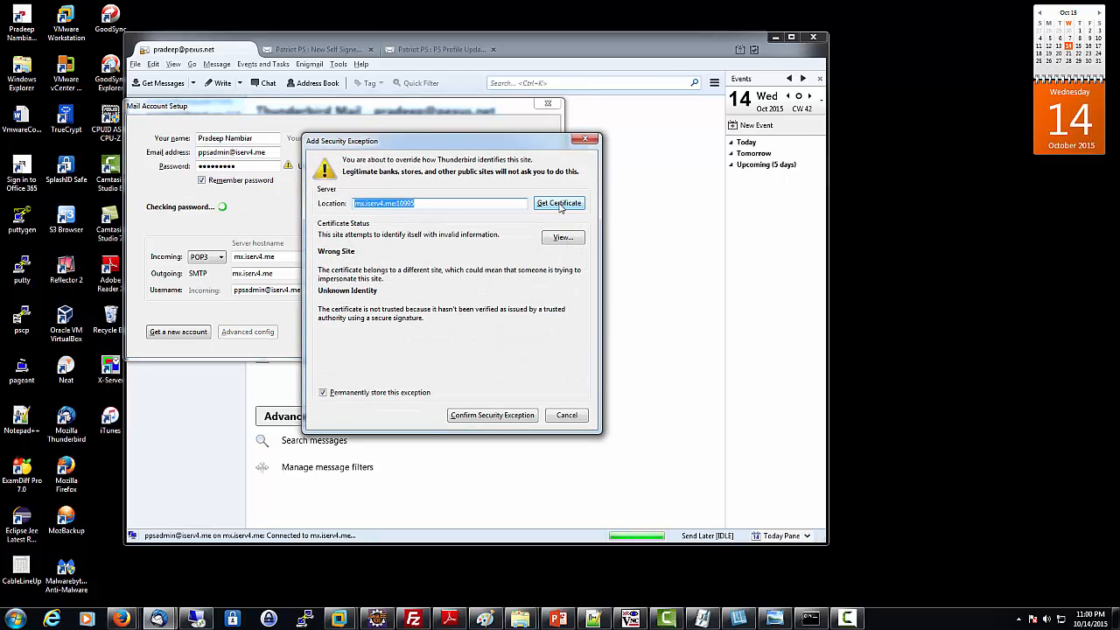
left_click_drag(483, 148, 433, 159)
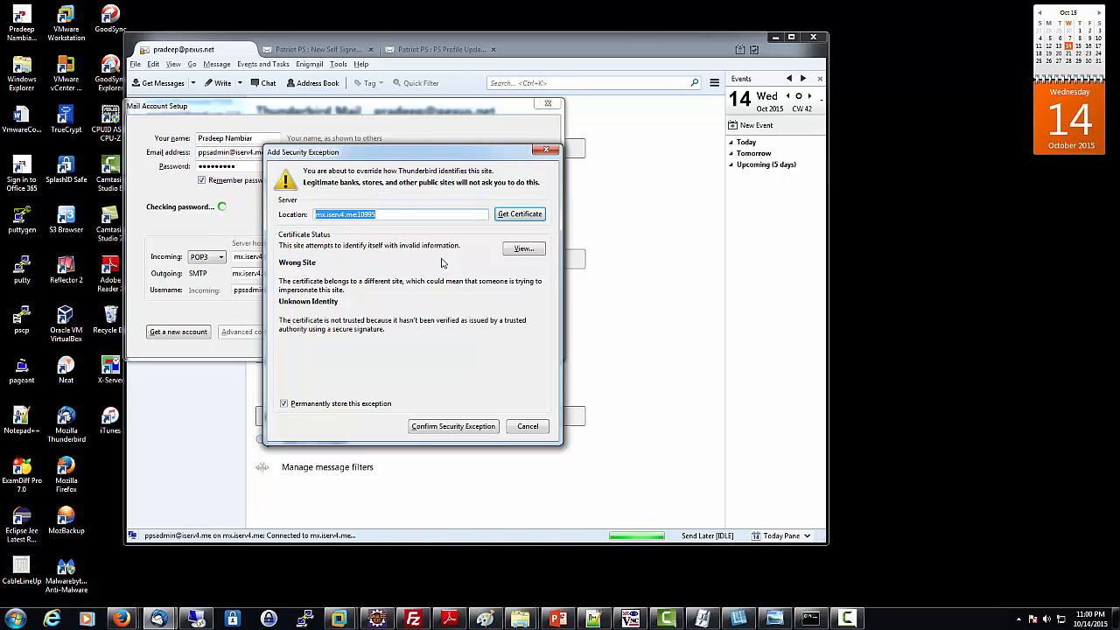
left_click(534, 251)
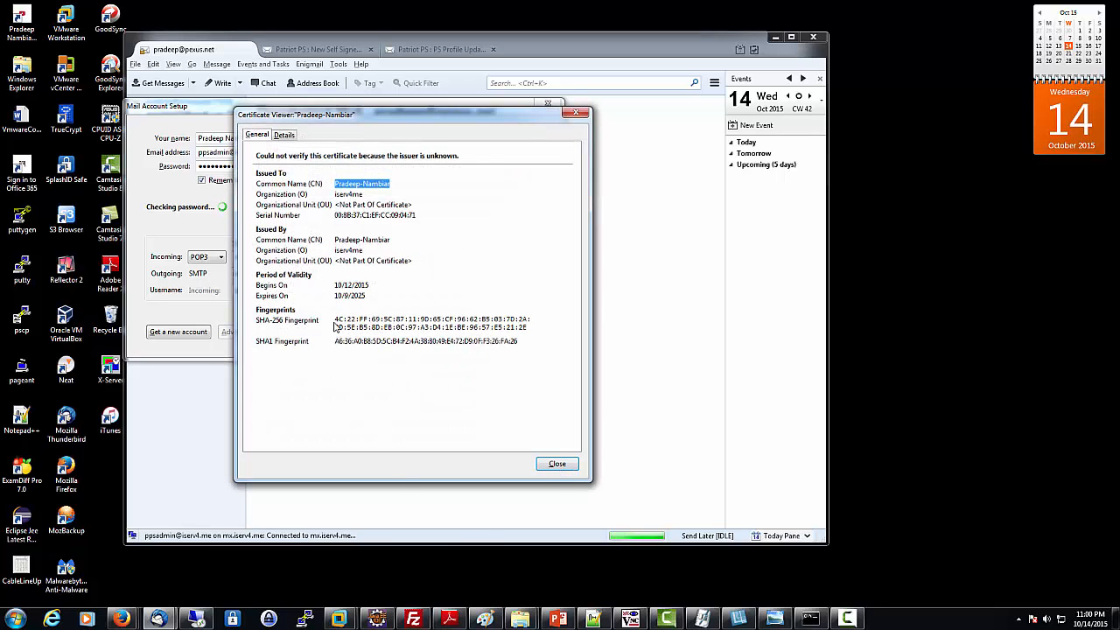
left_click_drag(335, 320, 530, 327)
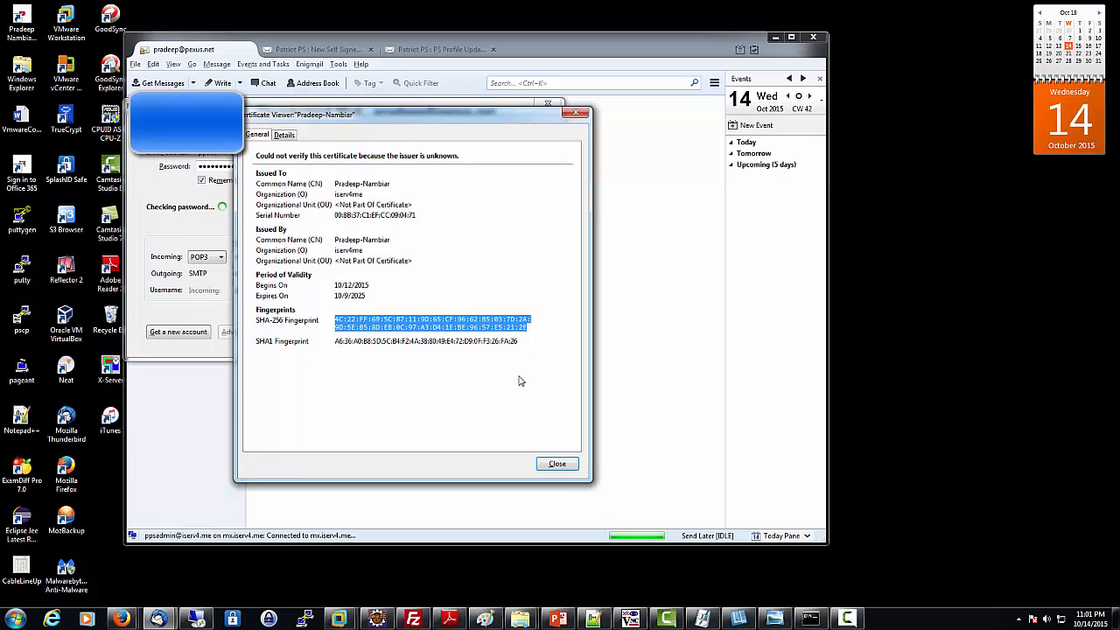
left_click(552, 465)
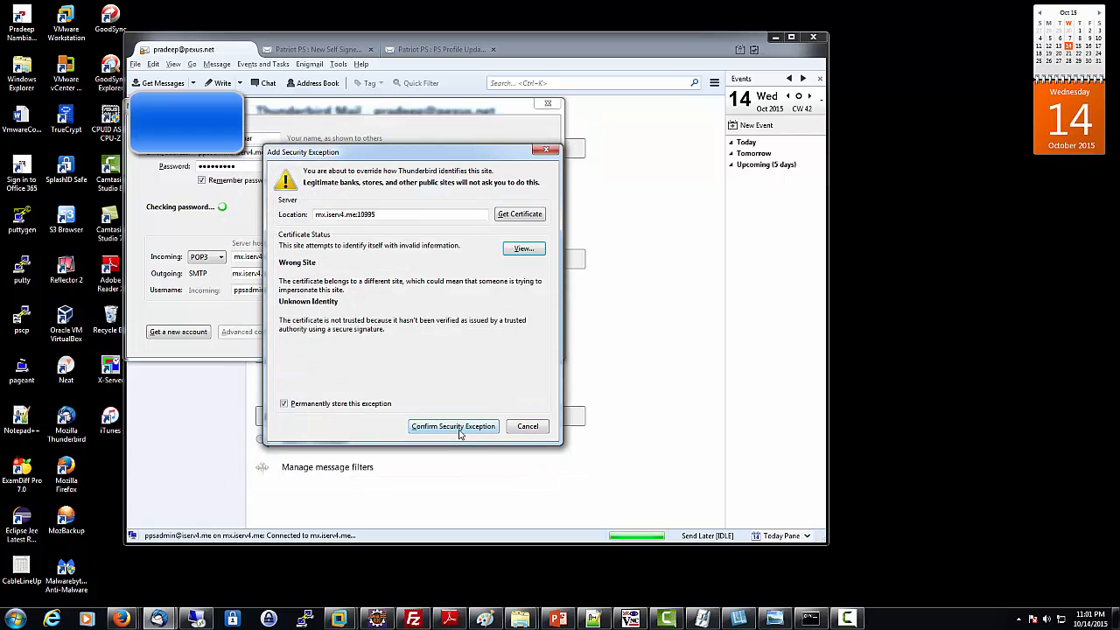
left_click(457, 429)
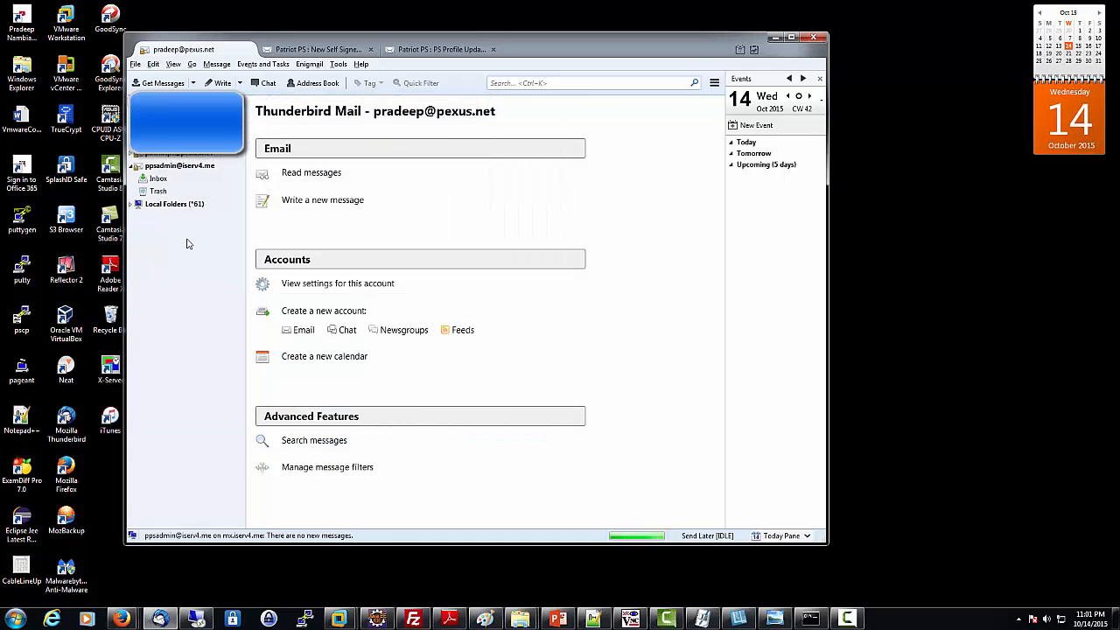
Step: Open the new account's Inbox, fetch mail, read the second Welcome message, and hide the Today pane
left_click(174, 167)
left_click(156, 179)
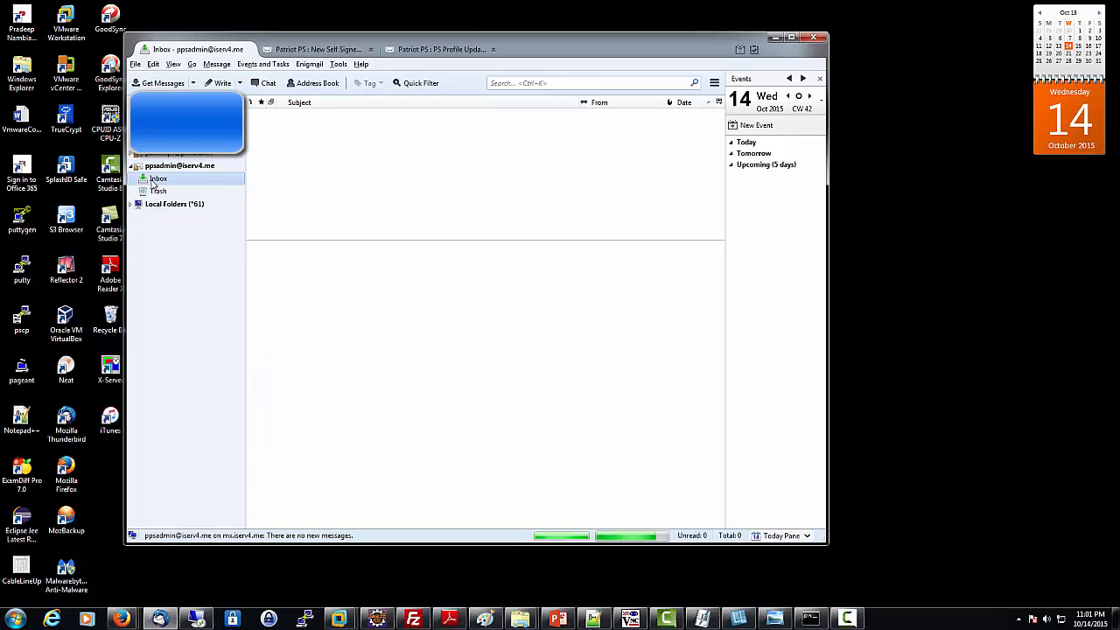
left_click(158, 84)
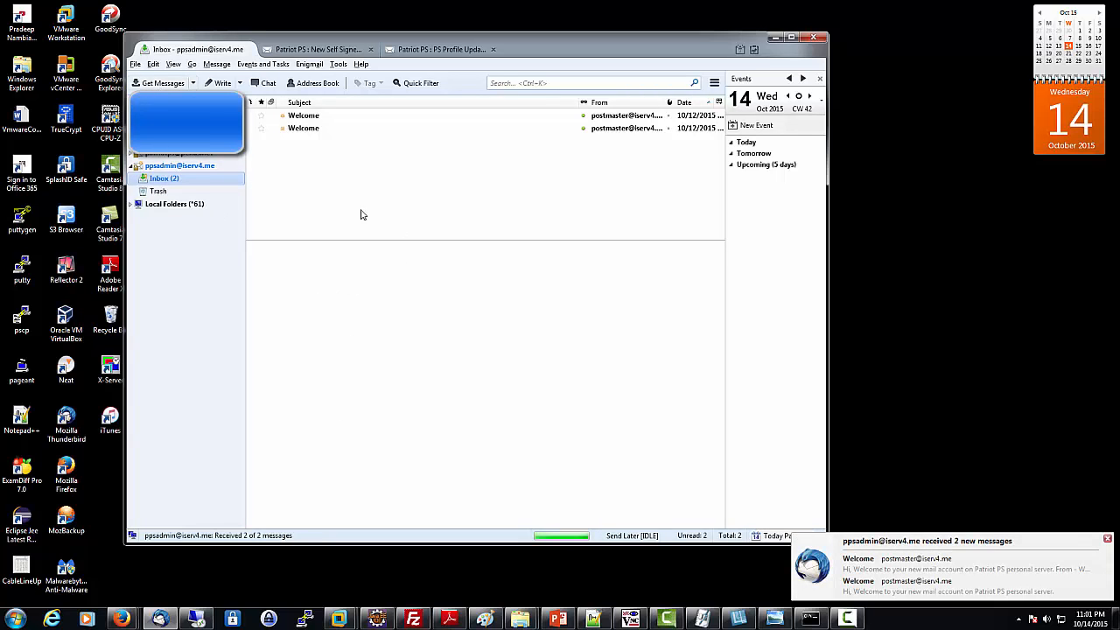
left_click(296, 131)
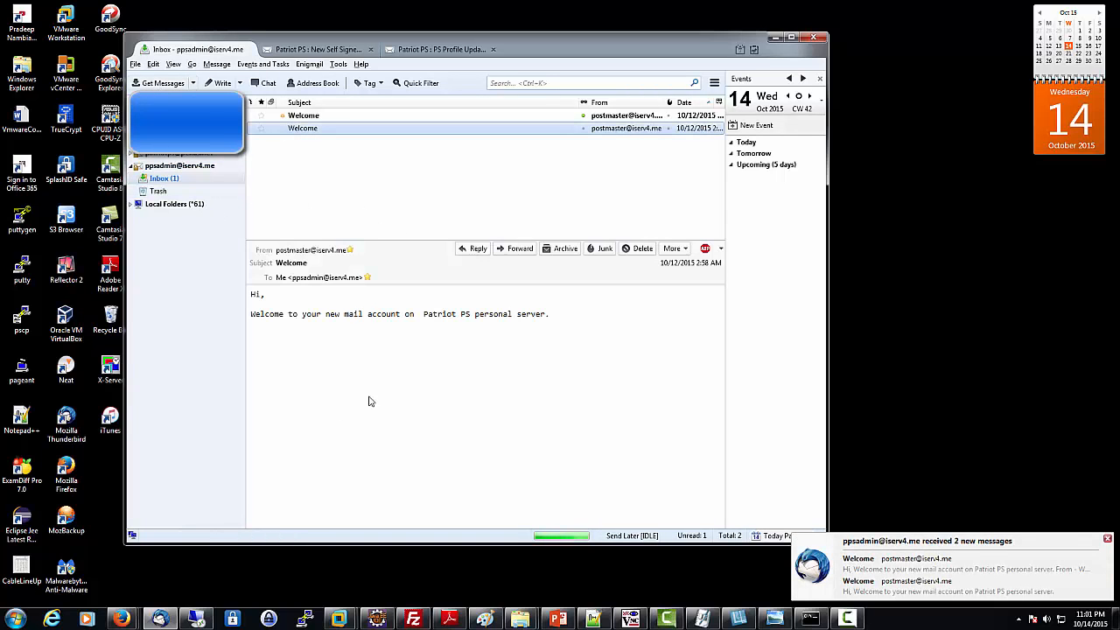
left_click(376, 330)
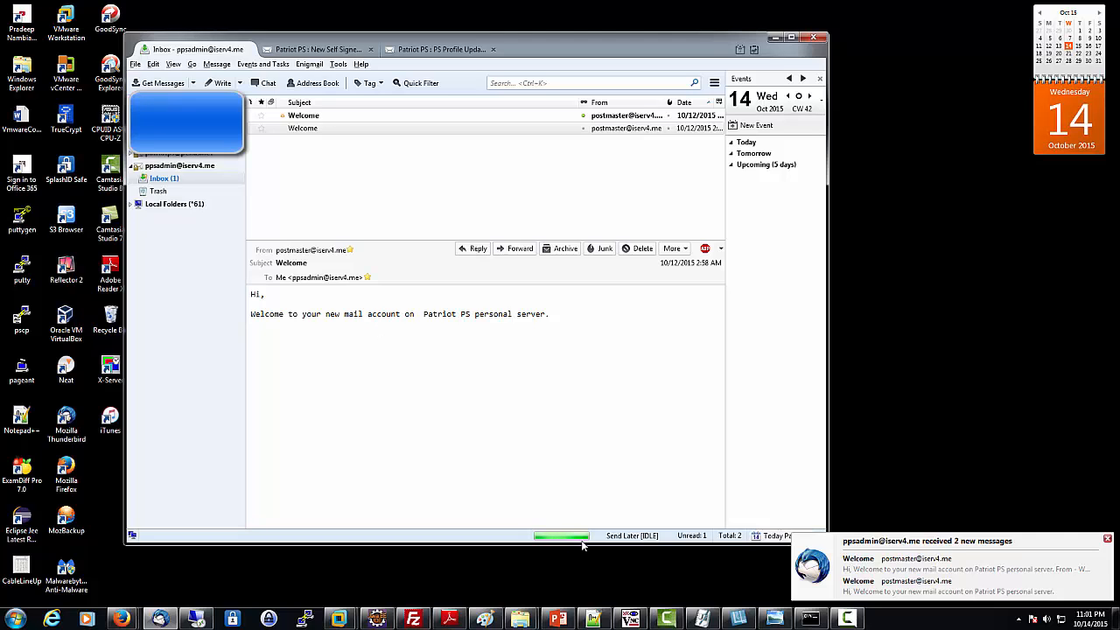
key("F9")
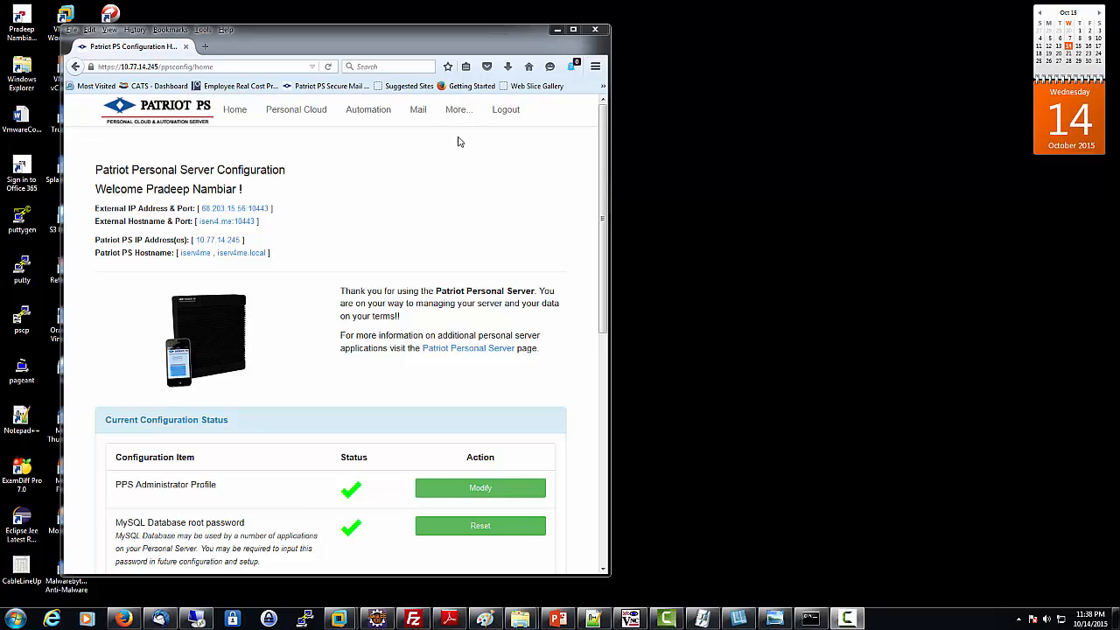
Step: View the Current Mail Configuration Information under Mail and scroll to the Postfix Admin URL
left_click(418, 112)
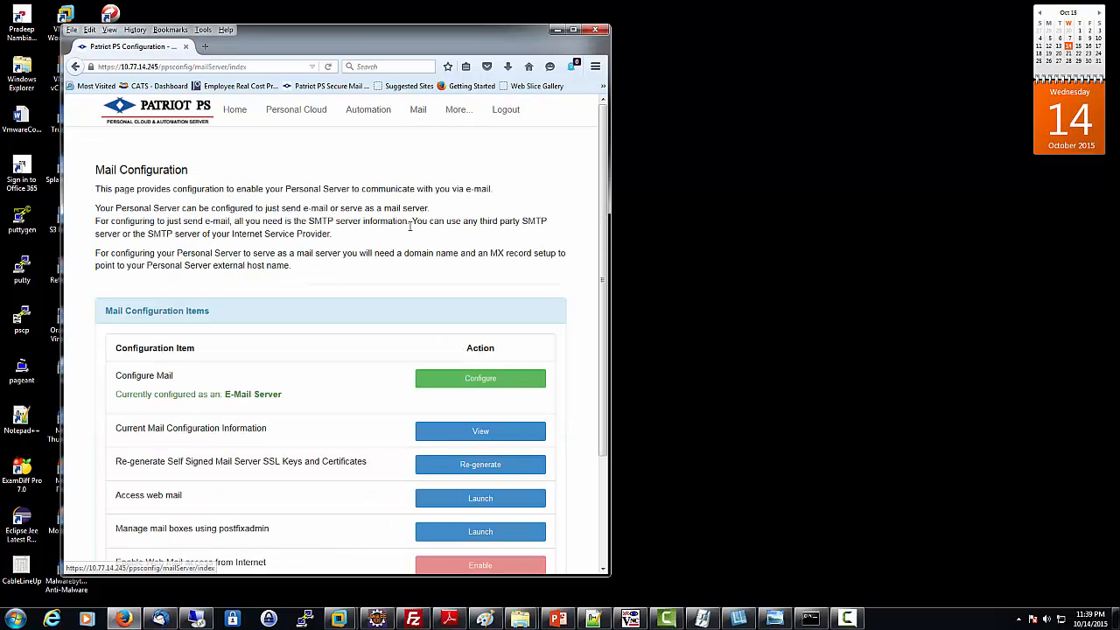
scroll(409, 226, "down", 3)
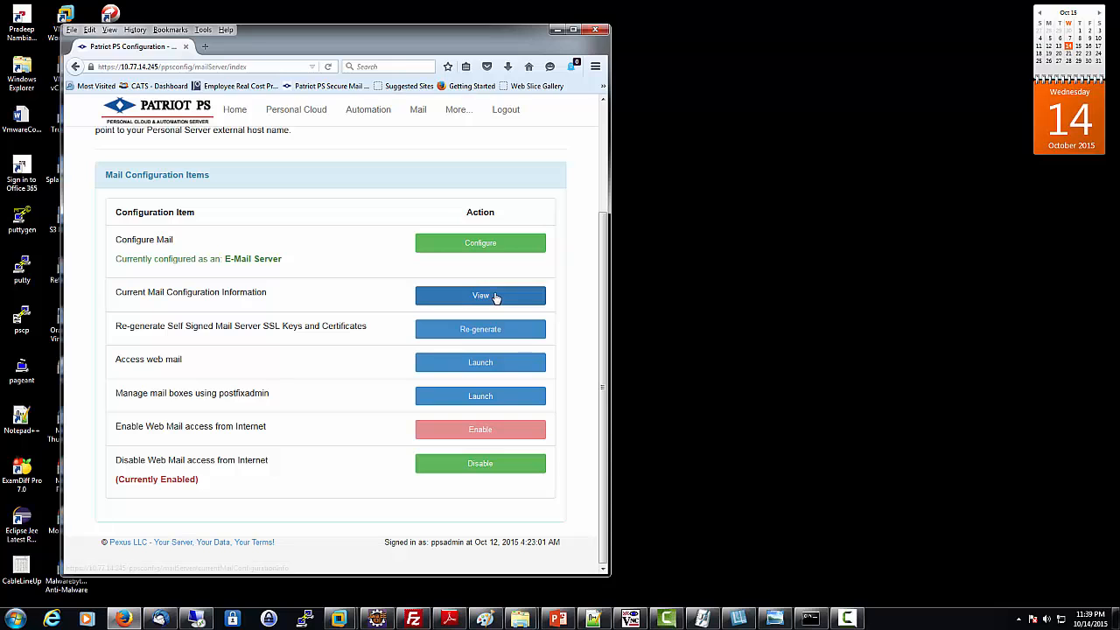
left_click(495, 297)
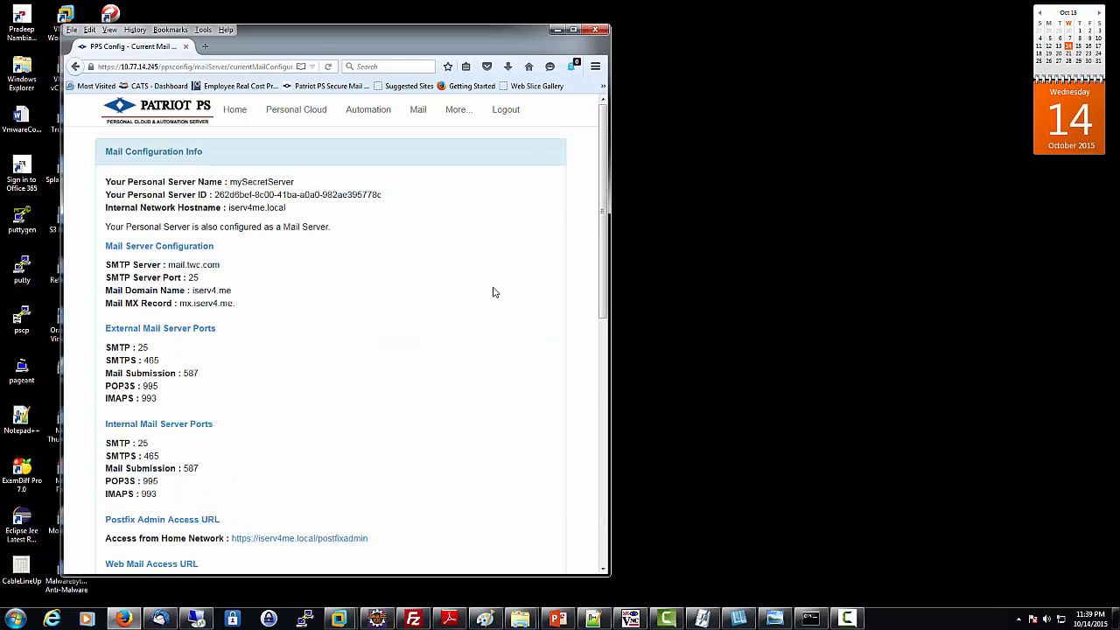
scroll(493, 293, "down", 2)
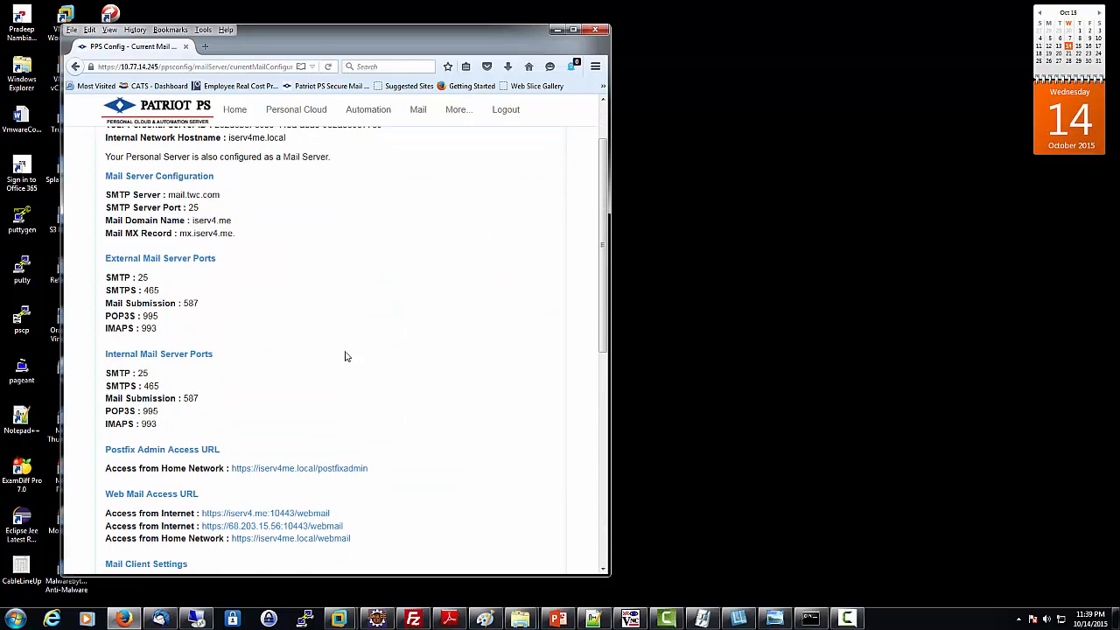
scroll(352, 360, "down", 4)
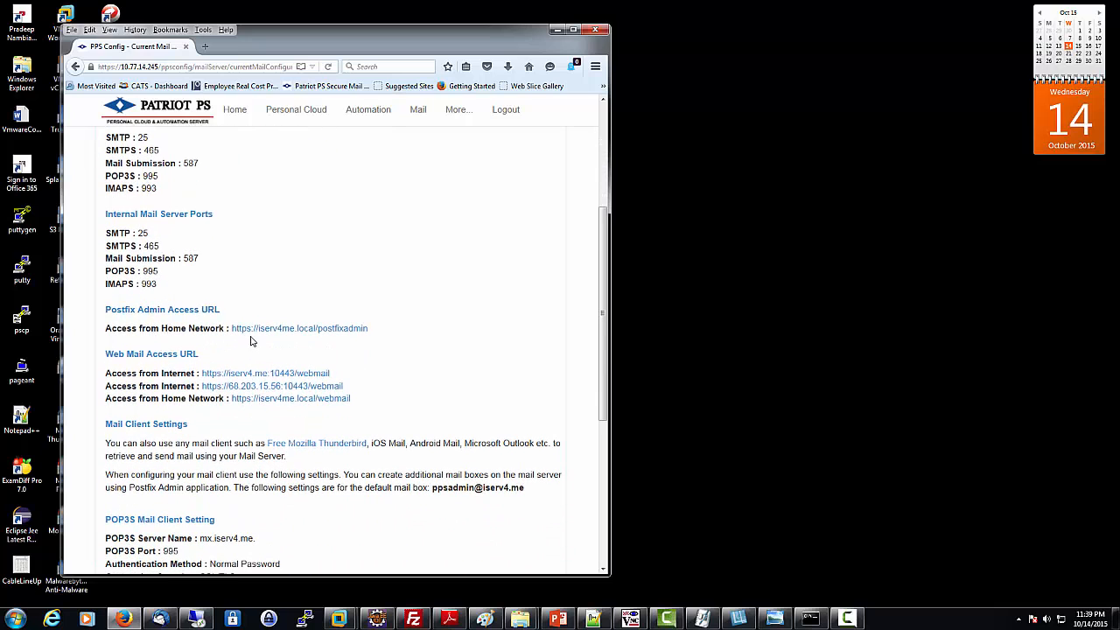
Step: Open the Postfix Admin login page and fill in the saved admin address from autocomplete
left_click(312, 329)
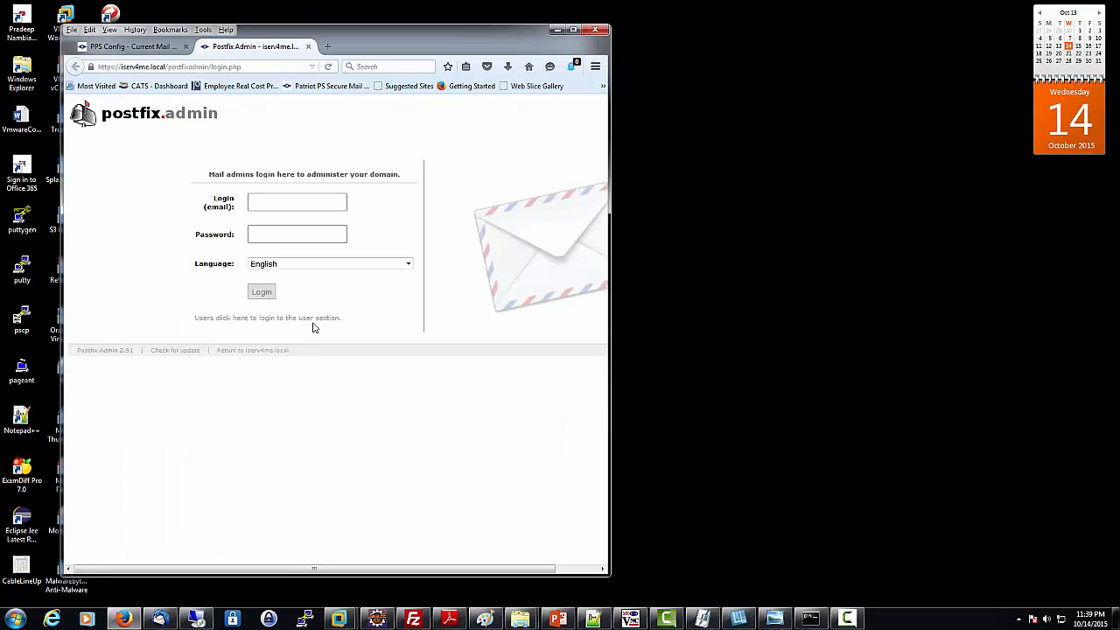
left_click(261, 202)
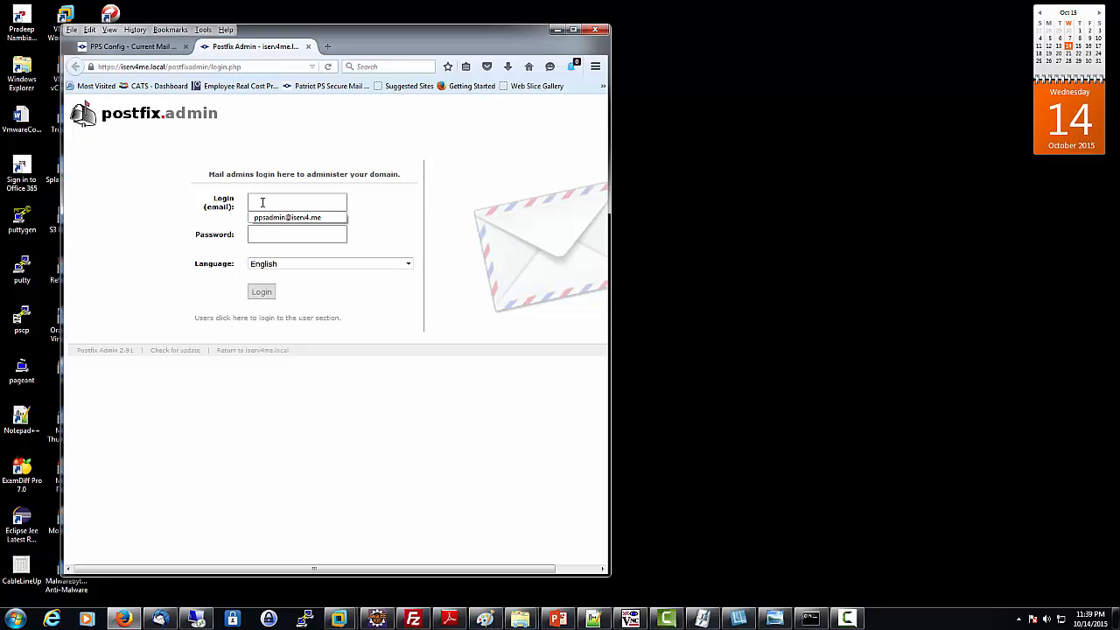
left_click(259, 218)
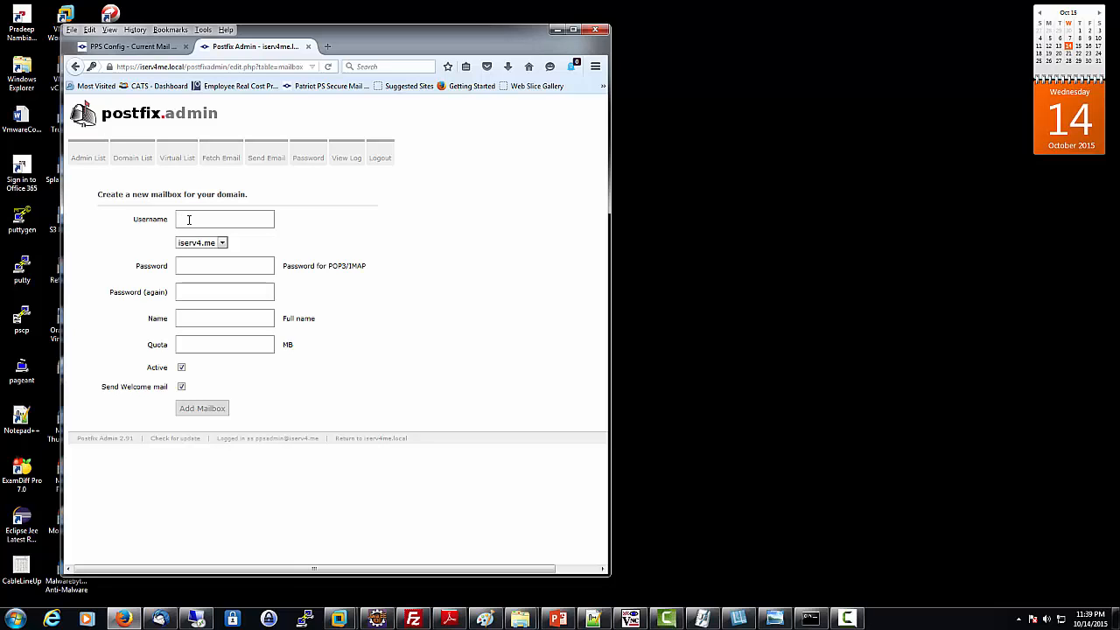
Step: Create the iserv4.me mailbox with the username, a repeated password and the user's full name
key("Tab")
type("*********")
key("Tab")
type("*********")
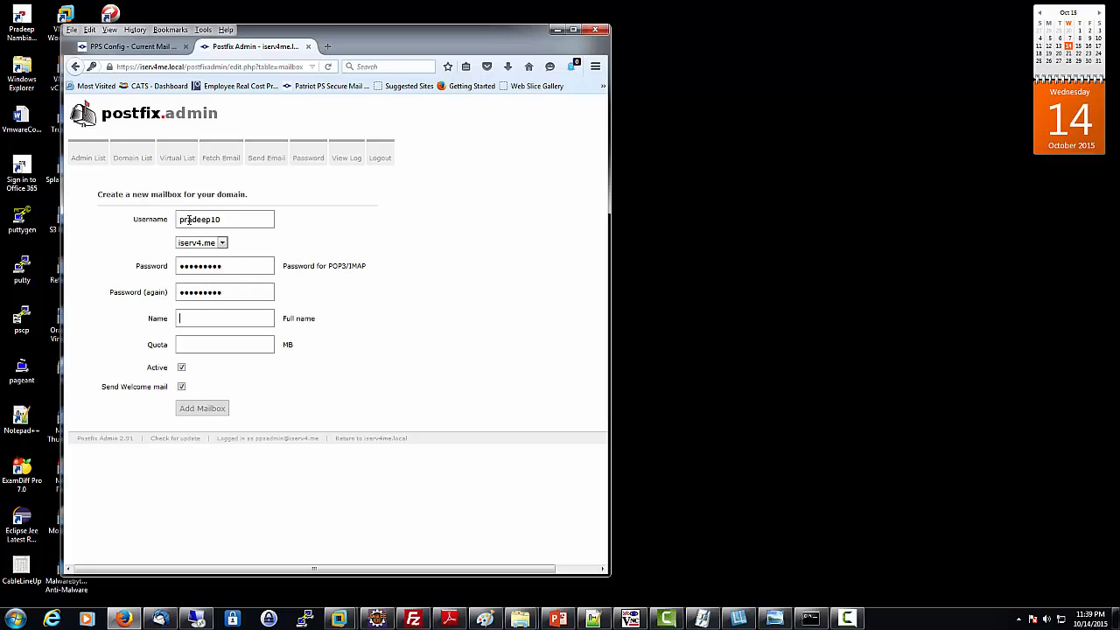
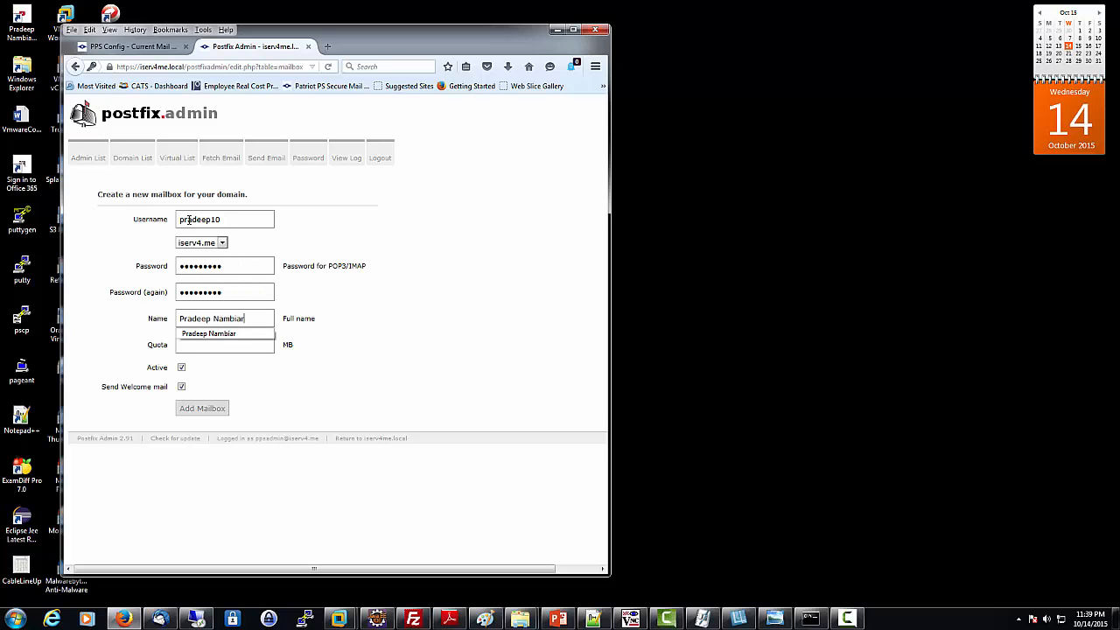
type(" 10")
key("BackSpace")
key("BackSpace")
left_click(210, 410)
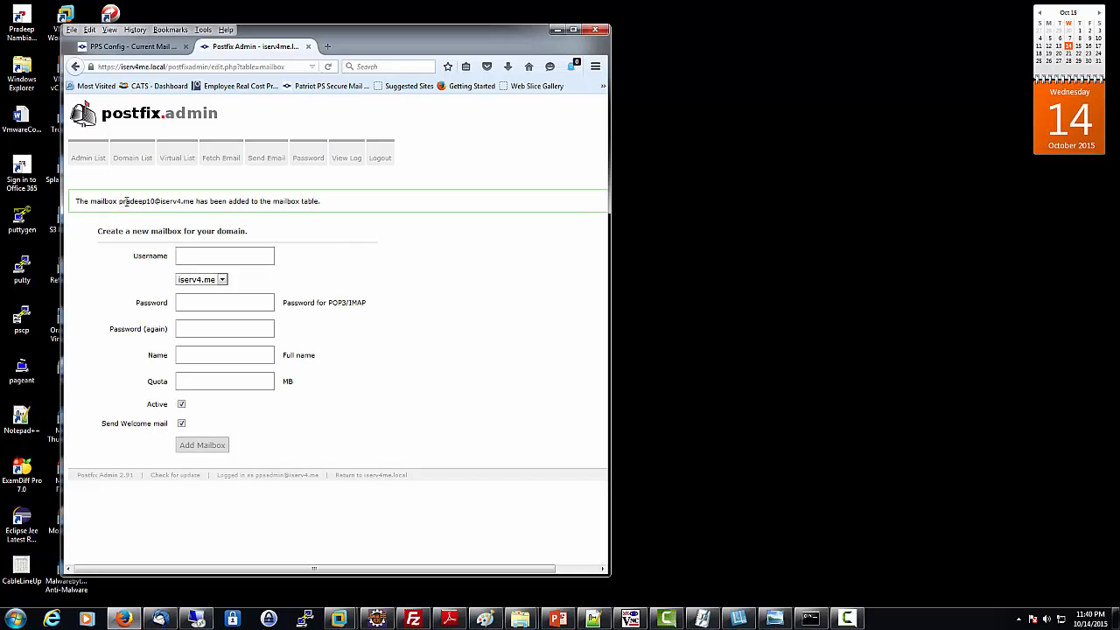
Step: Highlight the new mailbox address in Postfix Admin's success message
left_click_drag(118, 202, 192, 213)
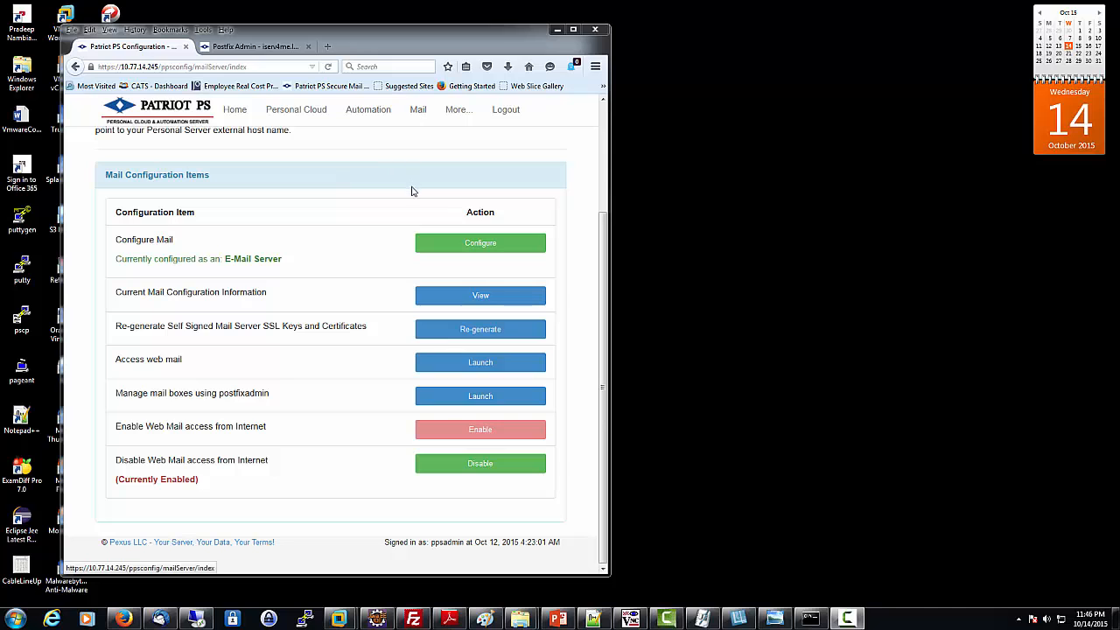
Step: Launch Postfix Admin mailbox management, then launch the SquirrelMail web mail login page
left_click(482, 400)
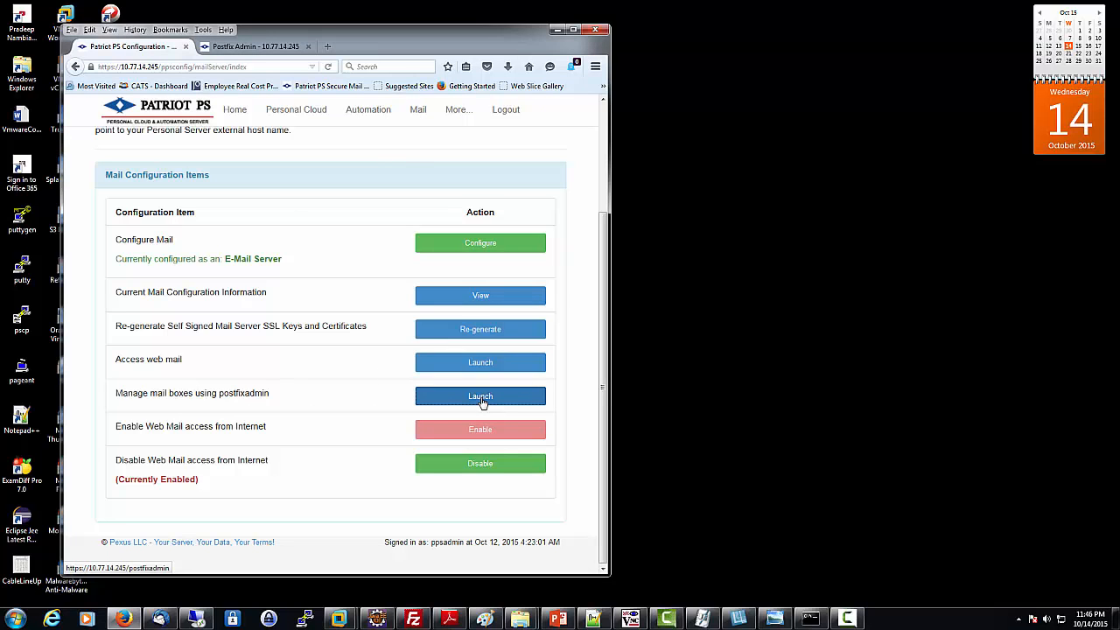
left_click(271, 50)
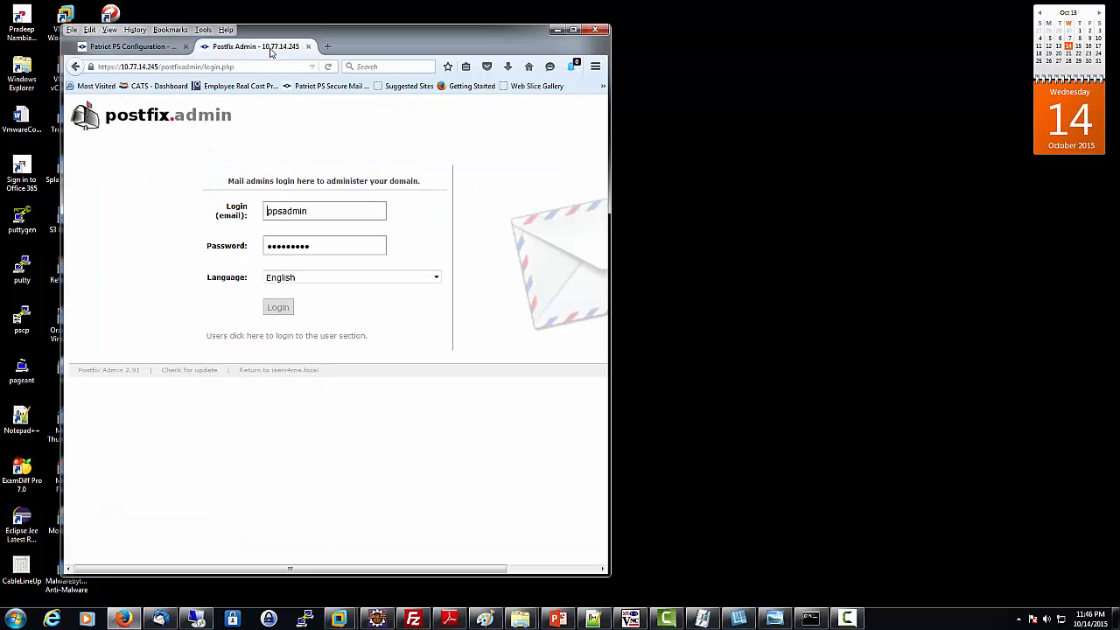
left_click(127, 49)
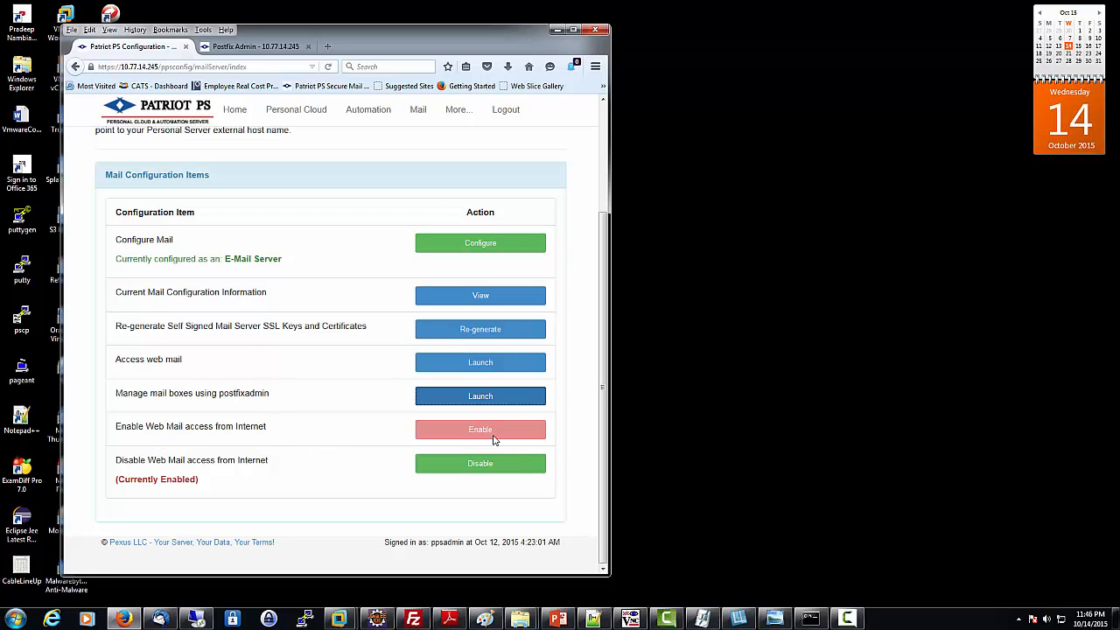
left_click(483, 364)
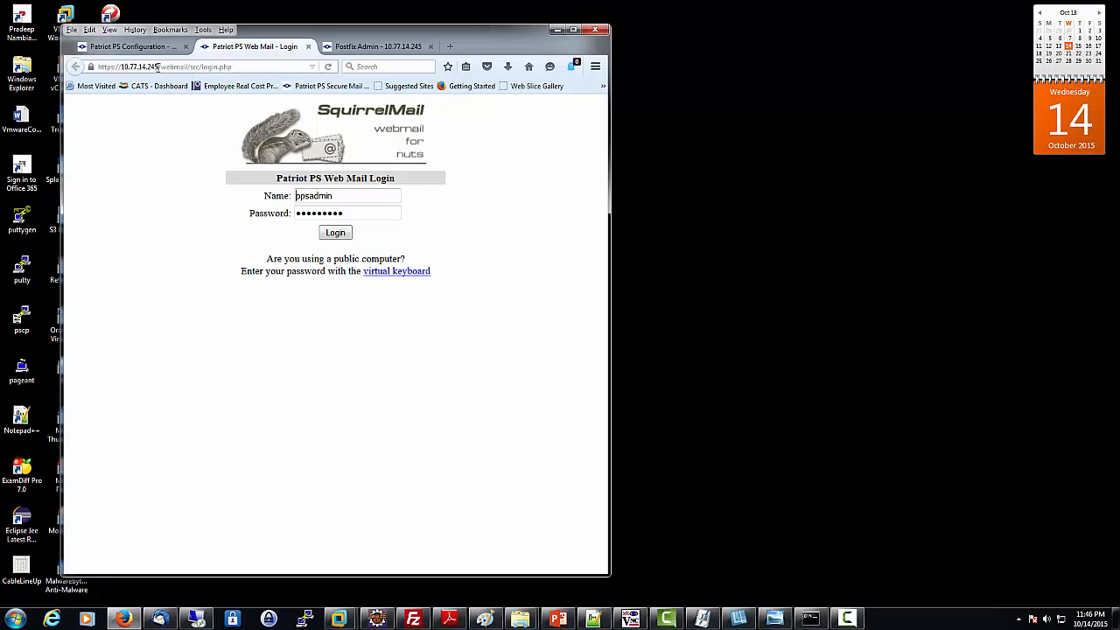
Step: Replace the login name with the admin's full iserv4.me address, enter the password and log in
left_click_drag(158, 67, 120, 68)
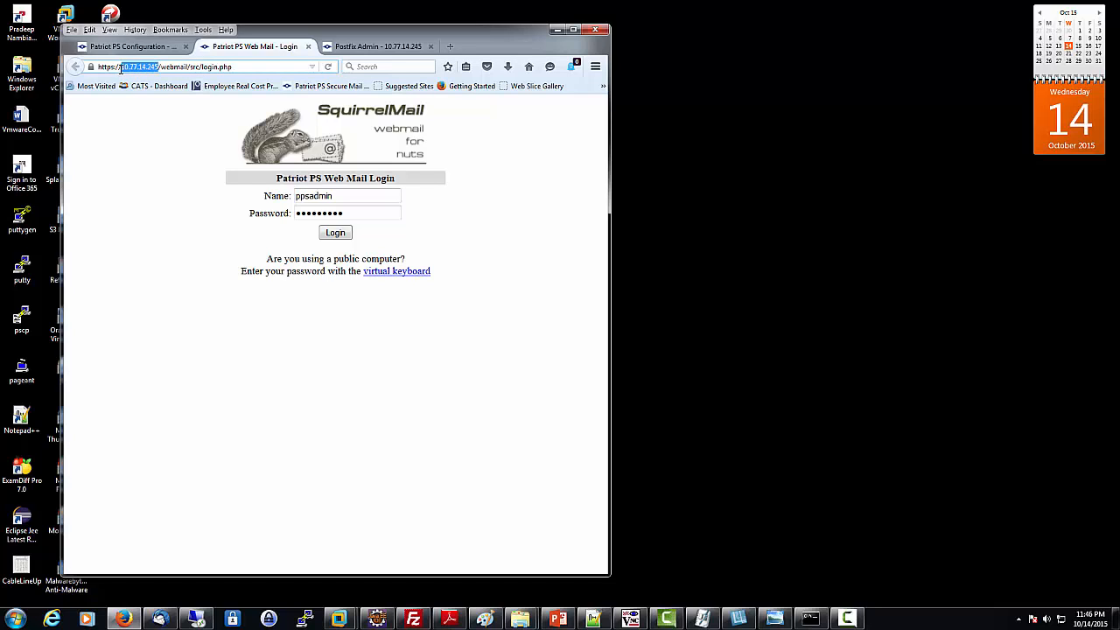
left_click(169, 141)
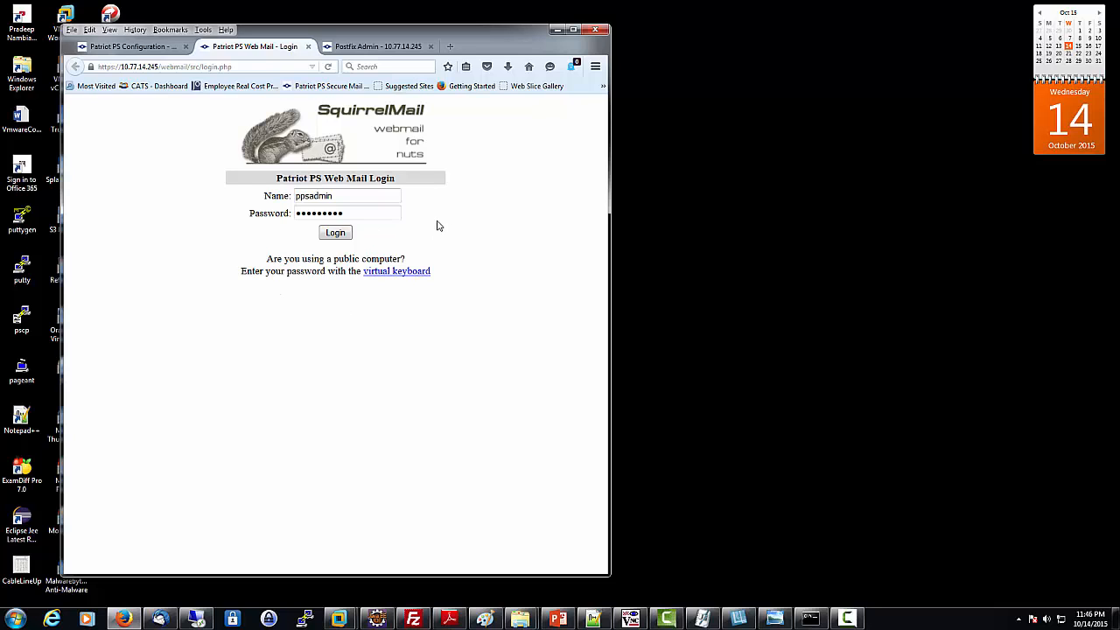
left_click(342, 197)
left_click_drag(343, 197, 272, 198)
left_click_drag(353, 195, 285, 196)
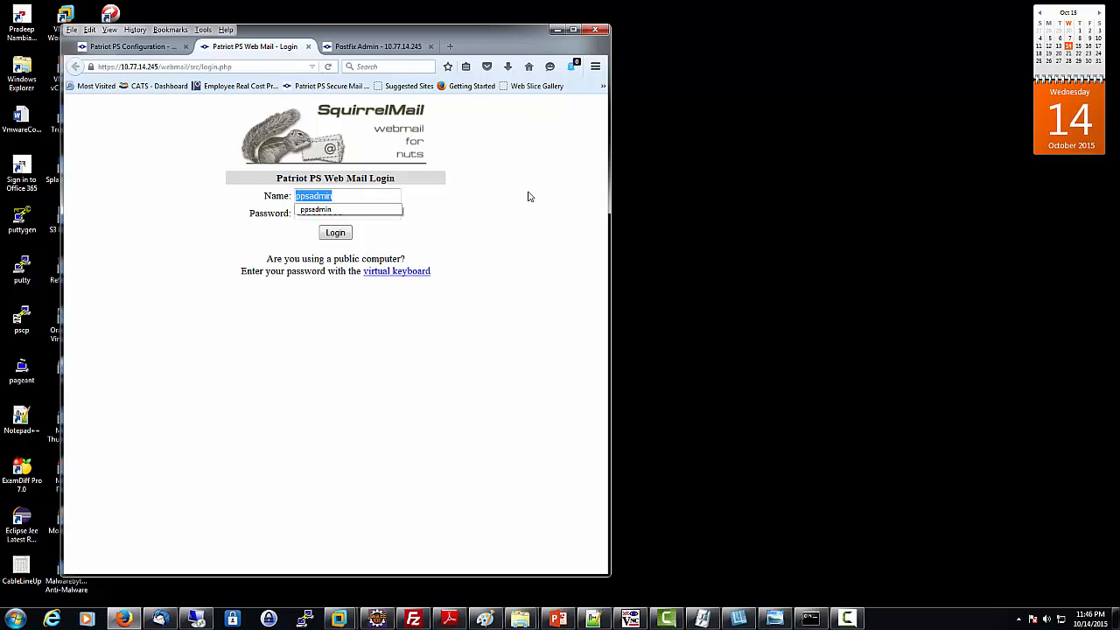
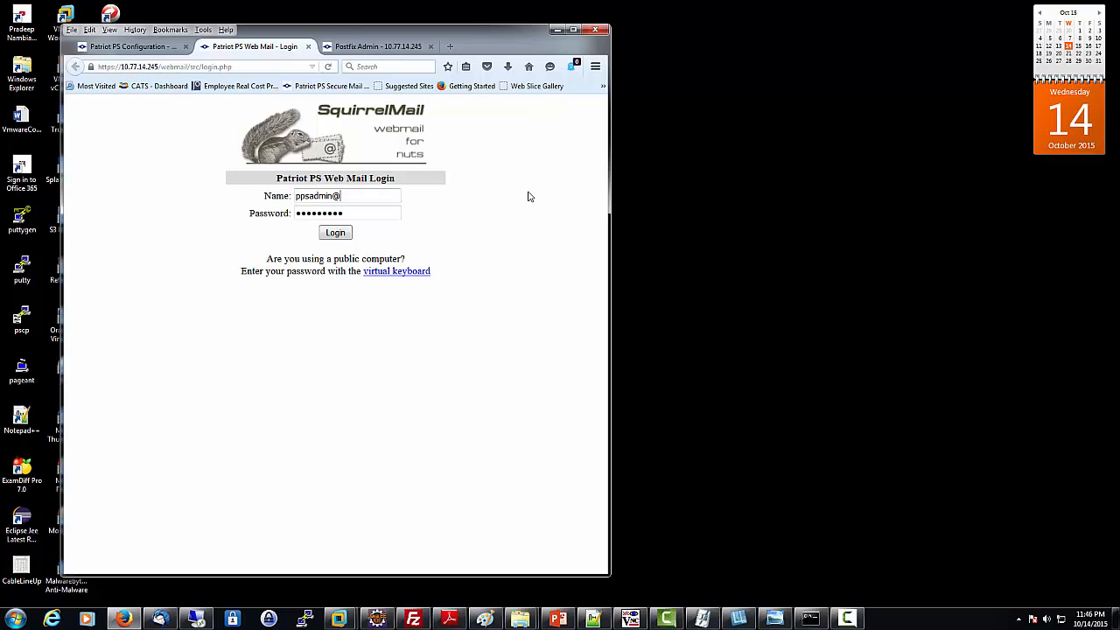
key("Tab")
type("**********")
left_click(346, 233)
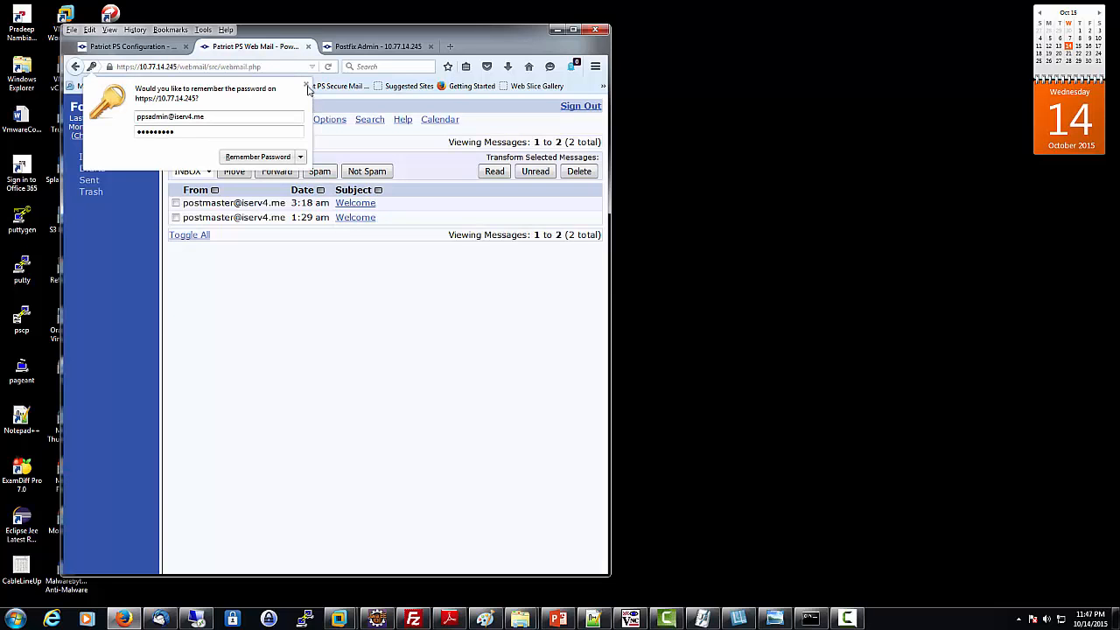
Step: Dismiss the password prompt, open Compose, return to INBOX, then sign out and log back in
left_click(306, 85)
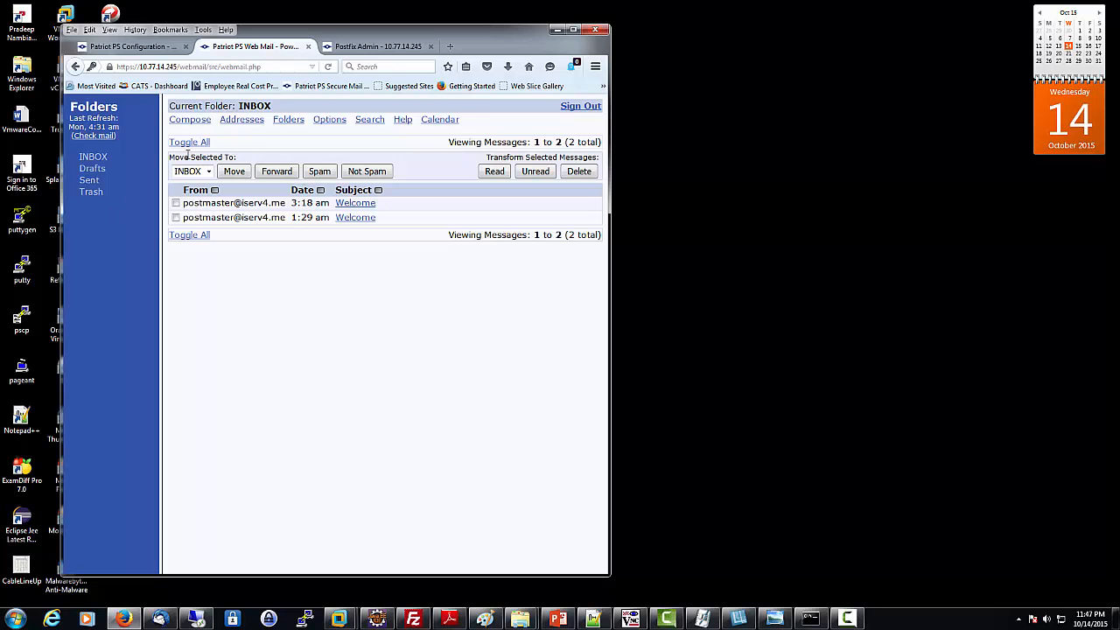
left_click(196, 124)
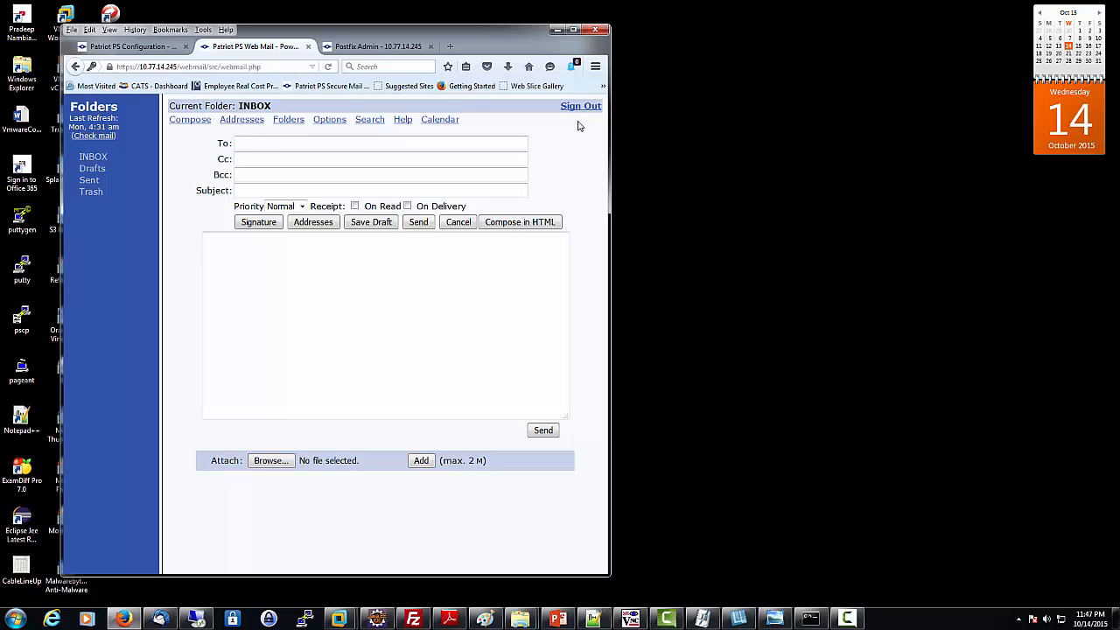
left_click(101, 161)
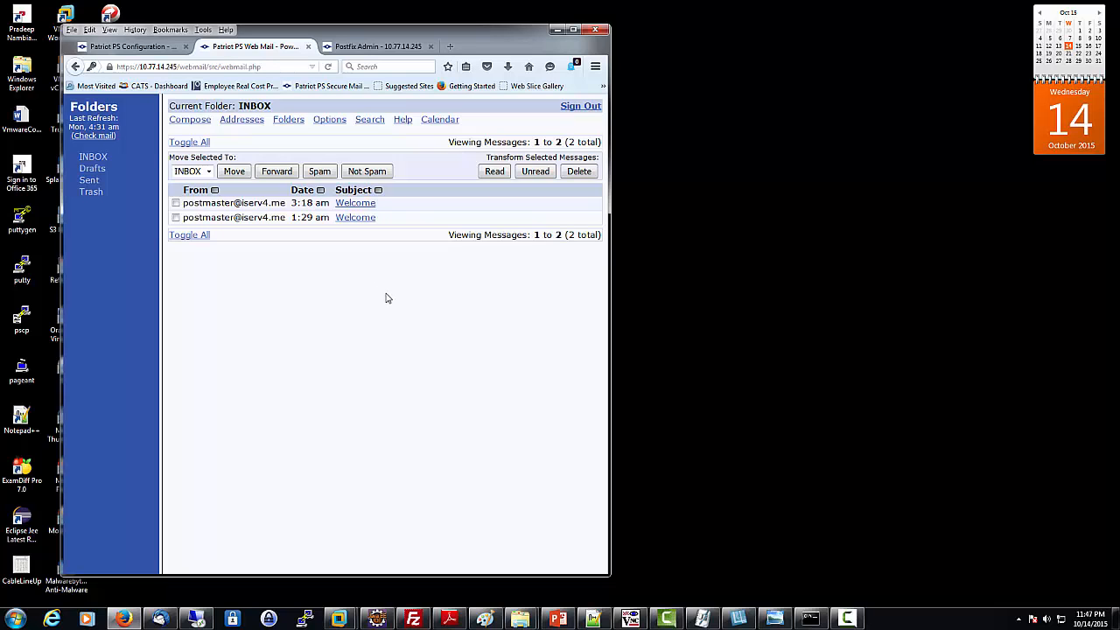
left_click(600, 109)
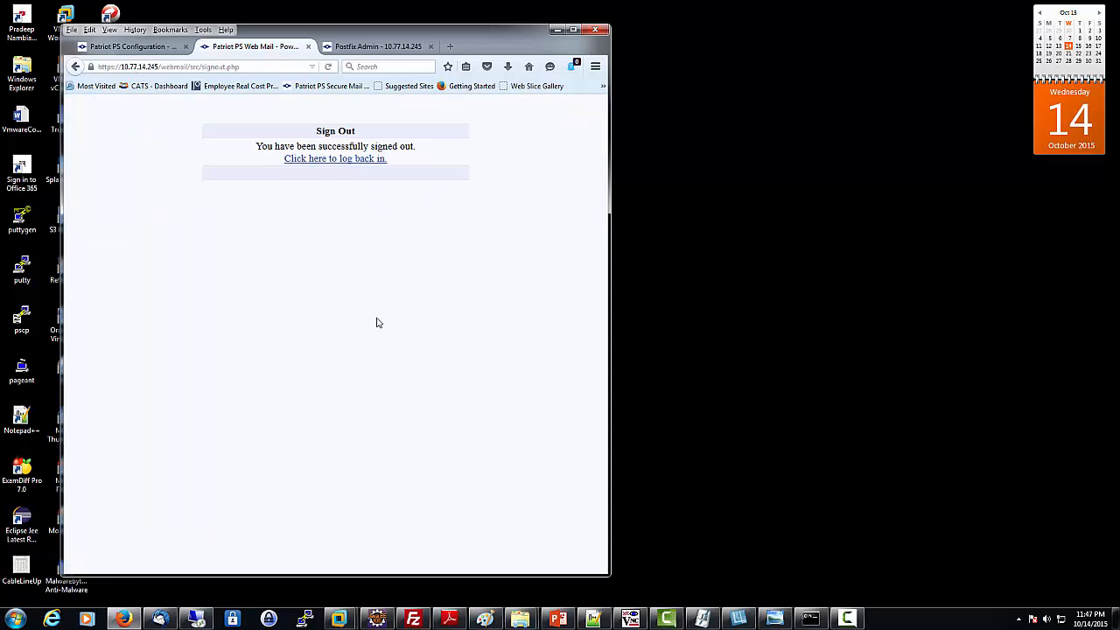
left_click(337, 161)
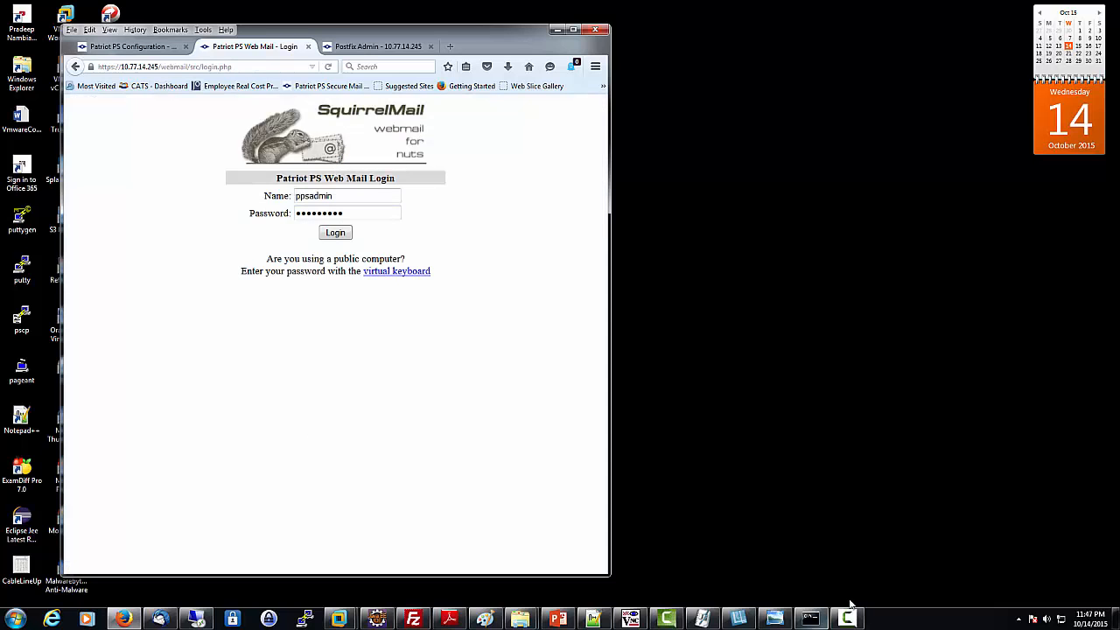